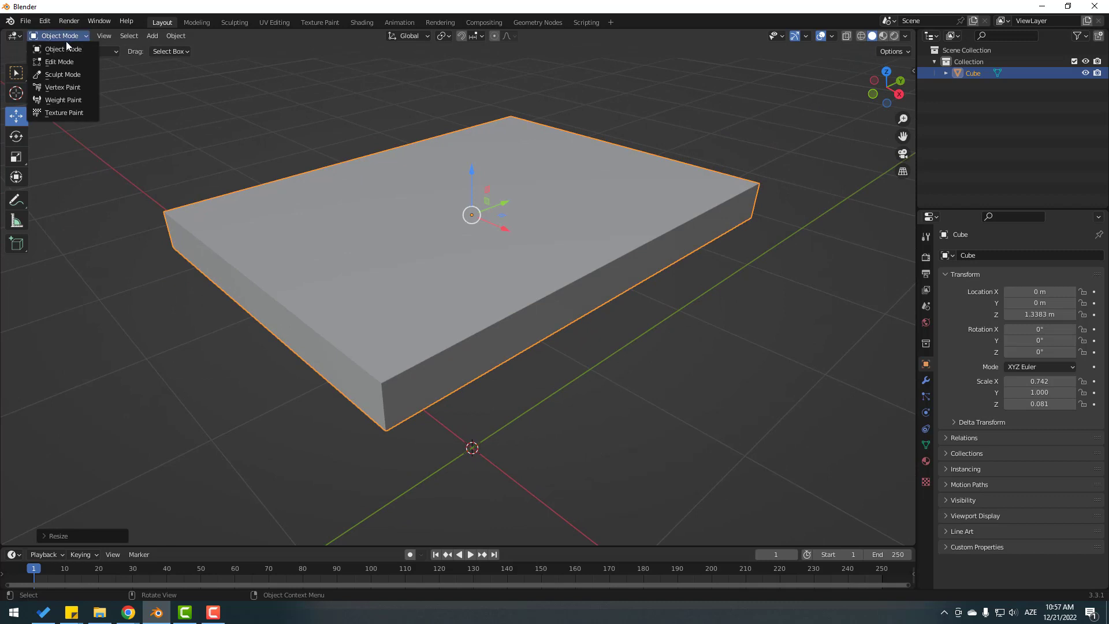
- In Edit Mode, add two horizontal loop cuts around the slab's side faces
click(58, 61)
shift+middle_drag(262, 176, 312, 177)
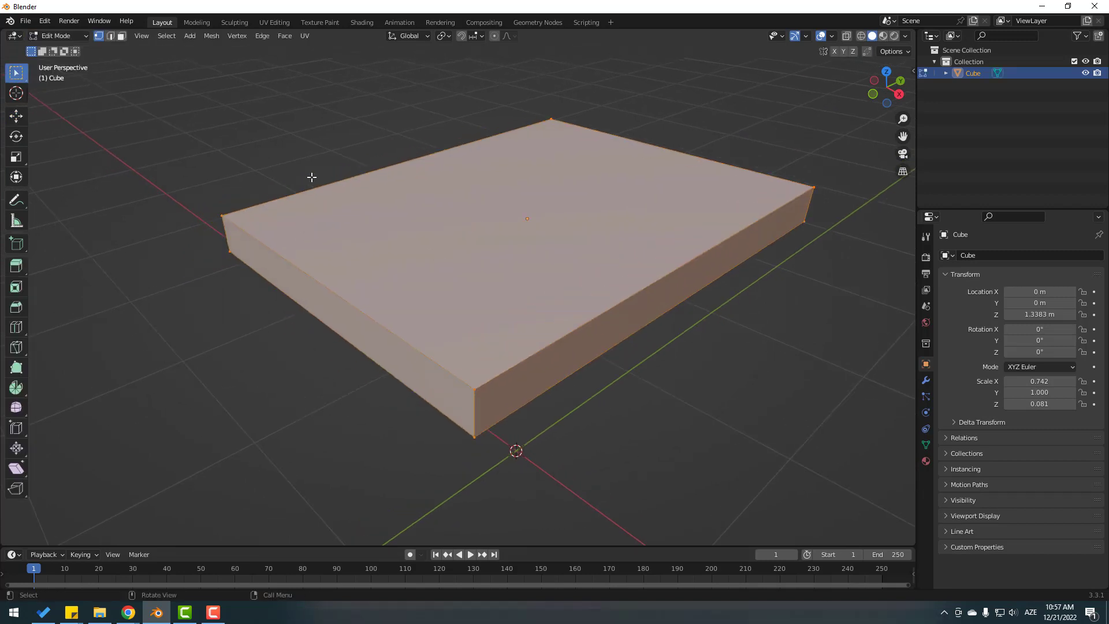
key(ctrl)
click(17, 327)
middle_drag(279, 324, 514, 270)
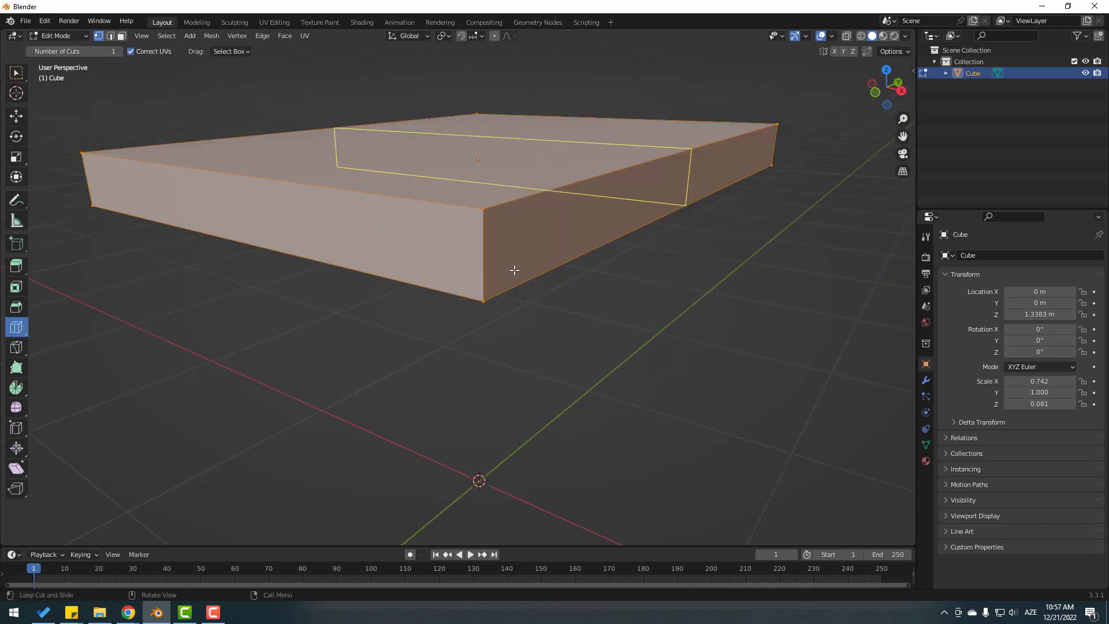
click(483, 256)
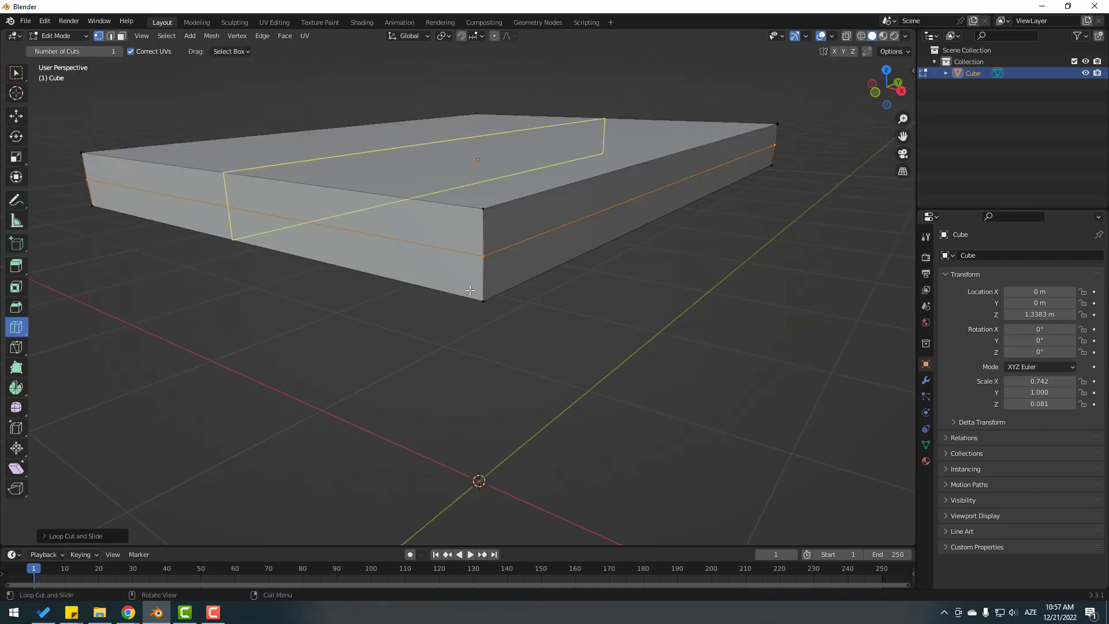
click(43, 537)
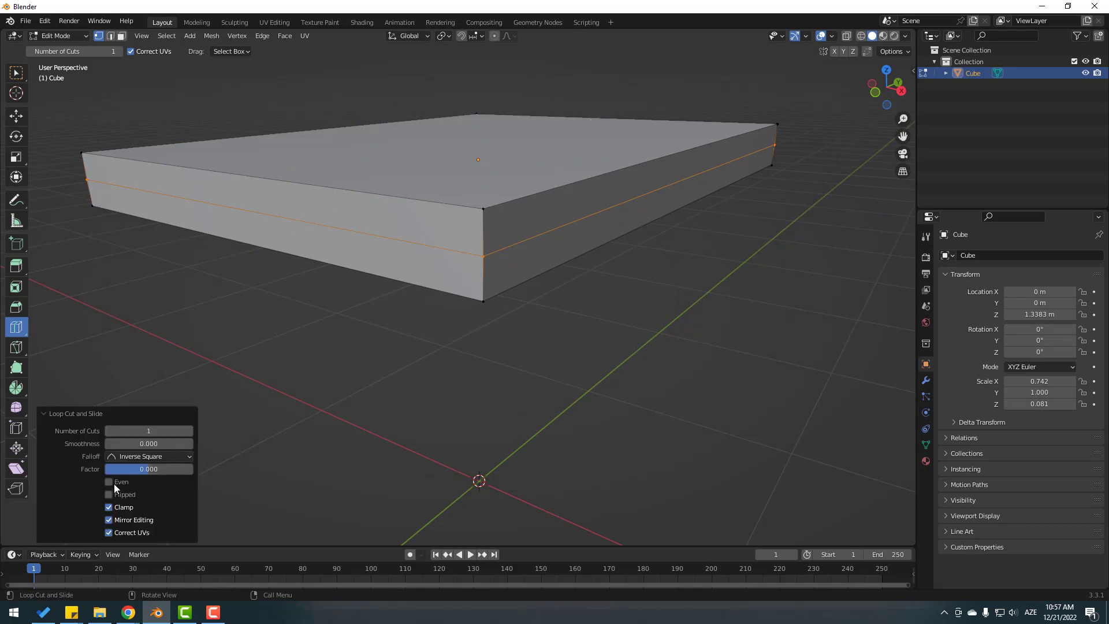
click(140, 432)
text(2)
key(Return)
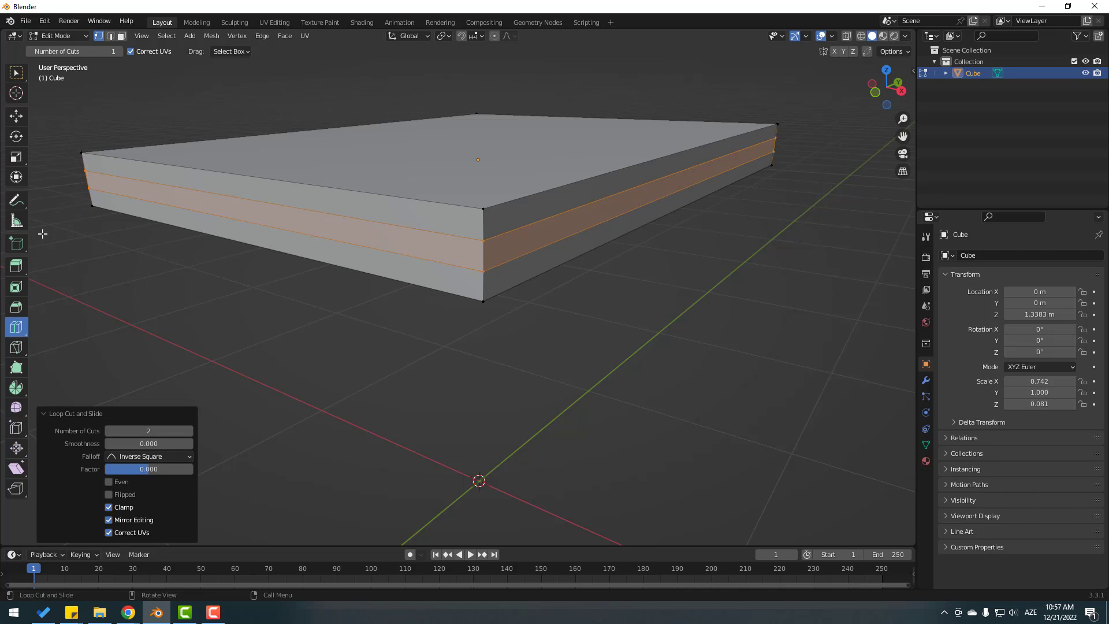
- Scale the two horizontal loops apart along Z by about 2.558, close to the slab's upper and lower edges, and deselect them
click(16, 157)
drag(478, 114, 493, 51)
scroll(327, 362, down, 2)
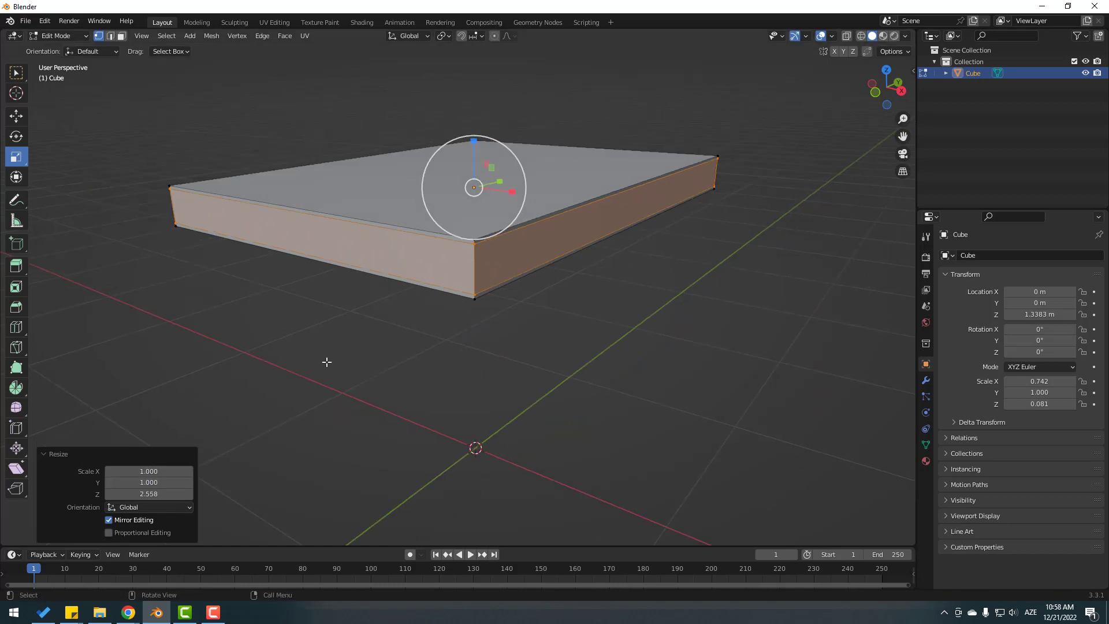
click(16, 116)
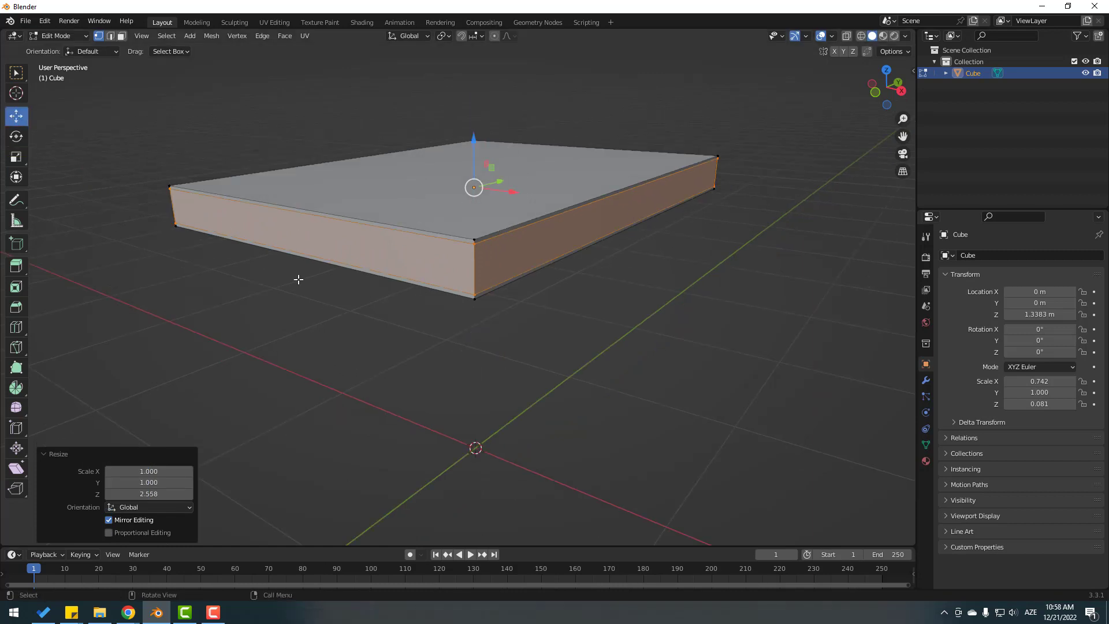
click(235, 289)
- Add a vertical loop cut across the slab and slide it to the negative X spine edge with a factor of about 0.964
middle_drag(236, 289, 394, 172)
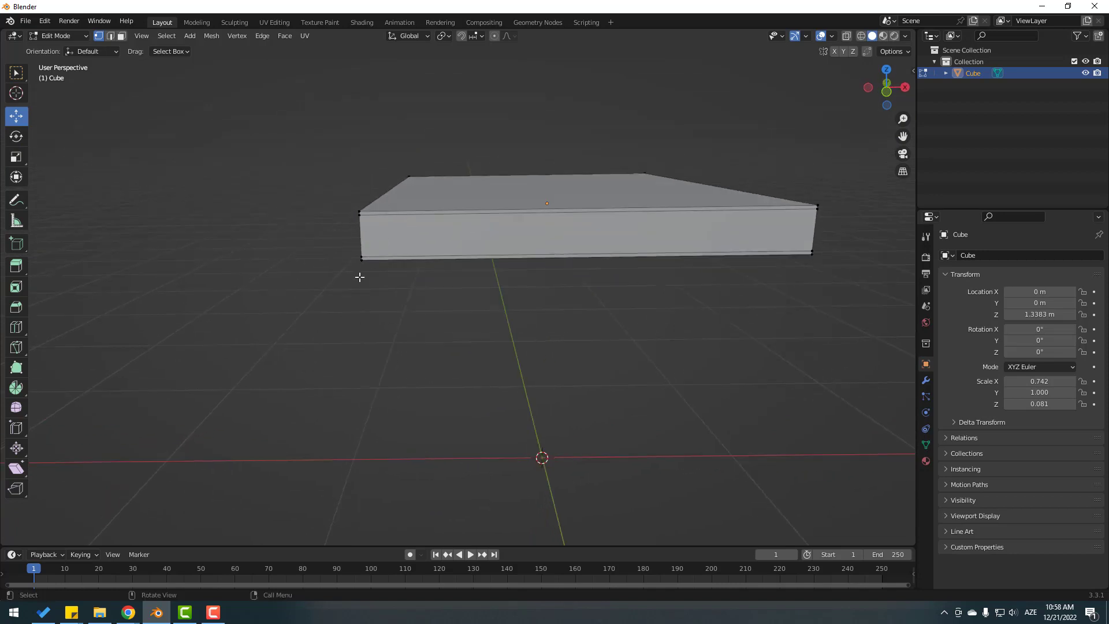
click(16, 327)
middle_drag(452, 233, 491, 256)
click(490, 262)
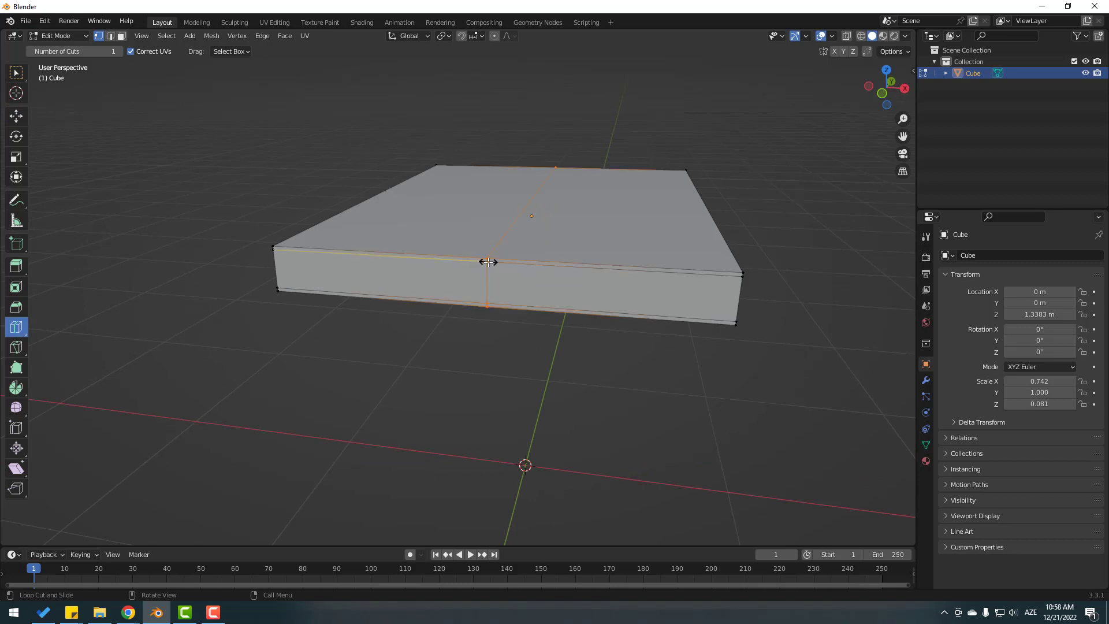
drag(488, 262, 260, 284)
middle_drag(260, 285, 231, 198)
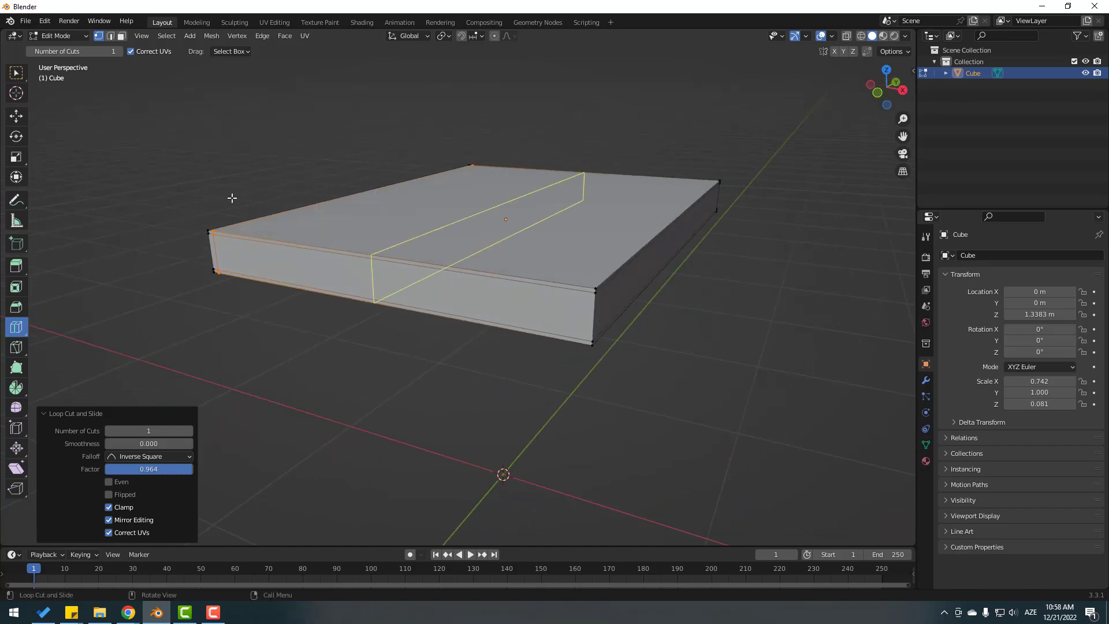
- Extrude the large inner faces on the positive X and both Y sides slightly inward along their normals, recessing the page block
click(123, 37)
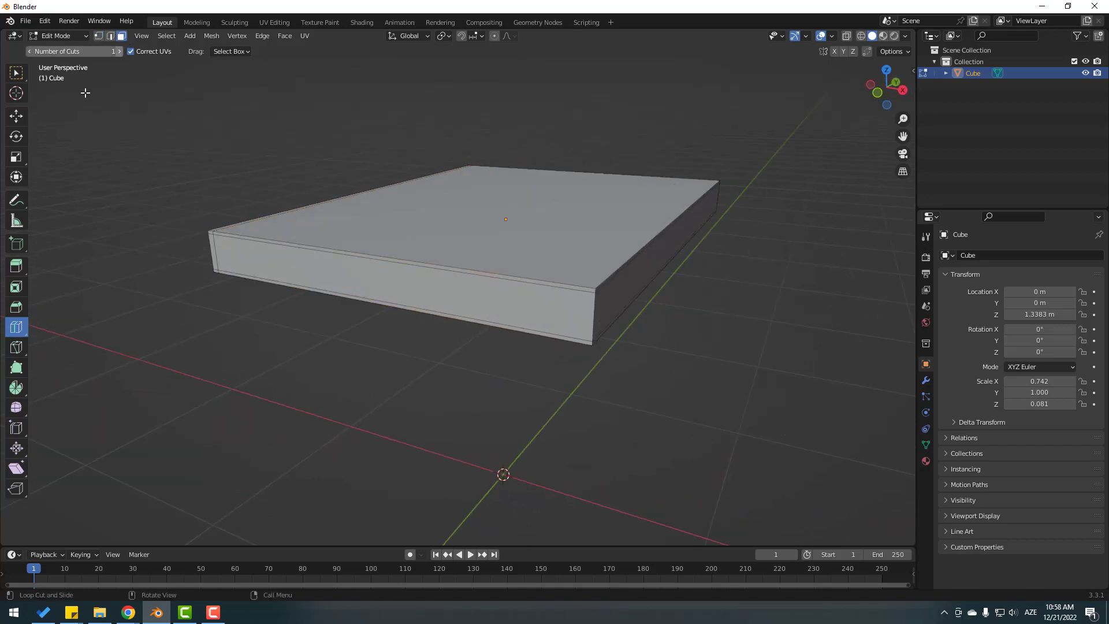
click(17, 118)
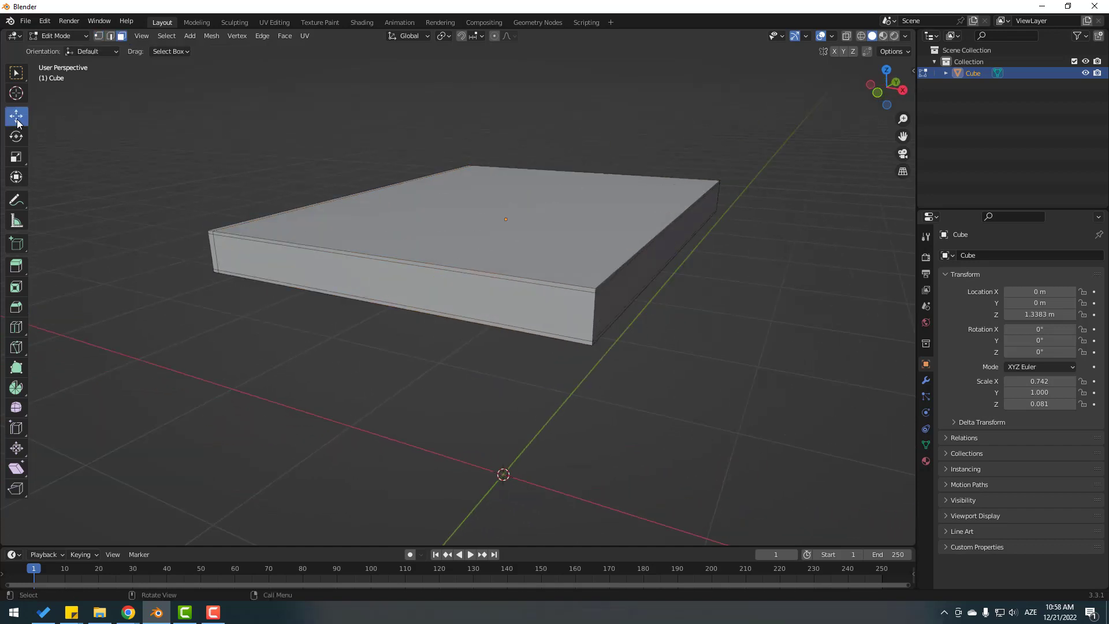
click(419, 284)
middle_drag(559, 351, 399, 300)
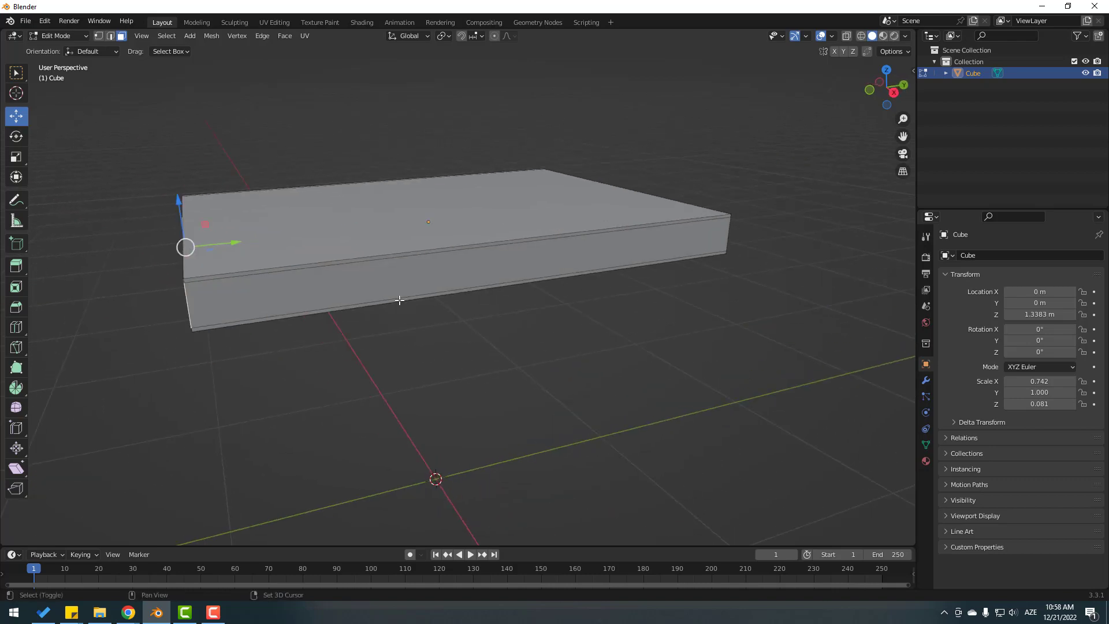
shift+click(314, 284)
middle_drag(314, 284, 352, 287)
shift+click(267, 248)
middle_drag(268, 248, 324, 300)
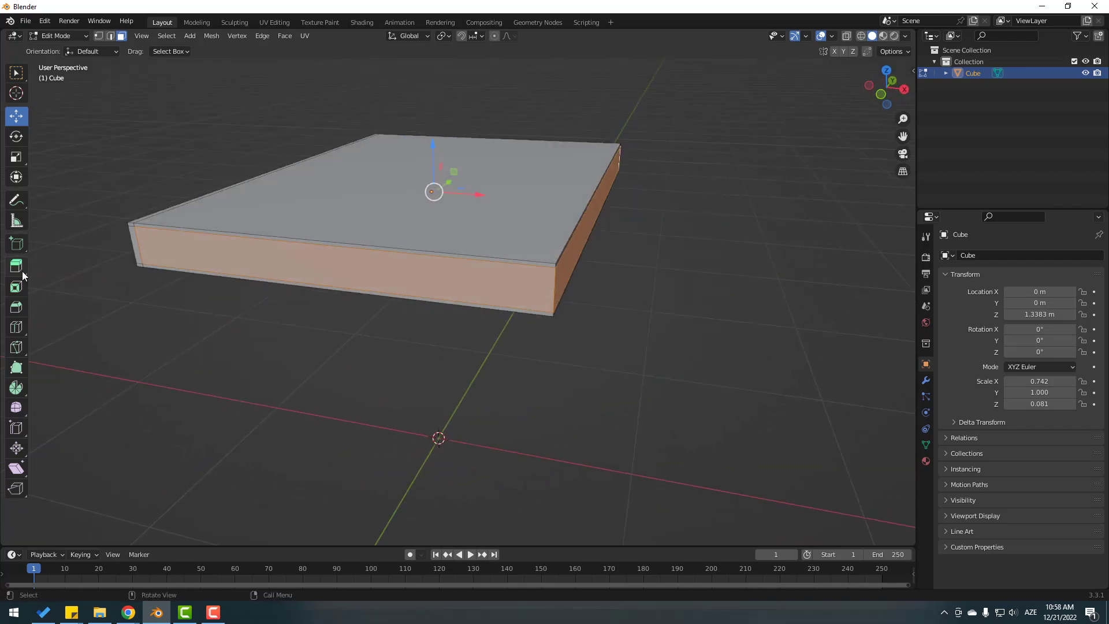
drag(19, 269, 95, 319)
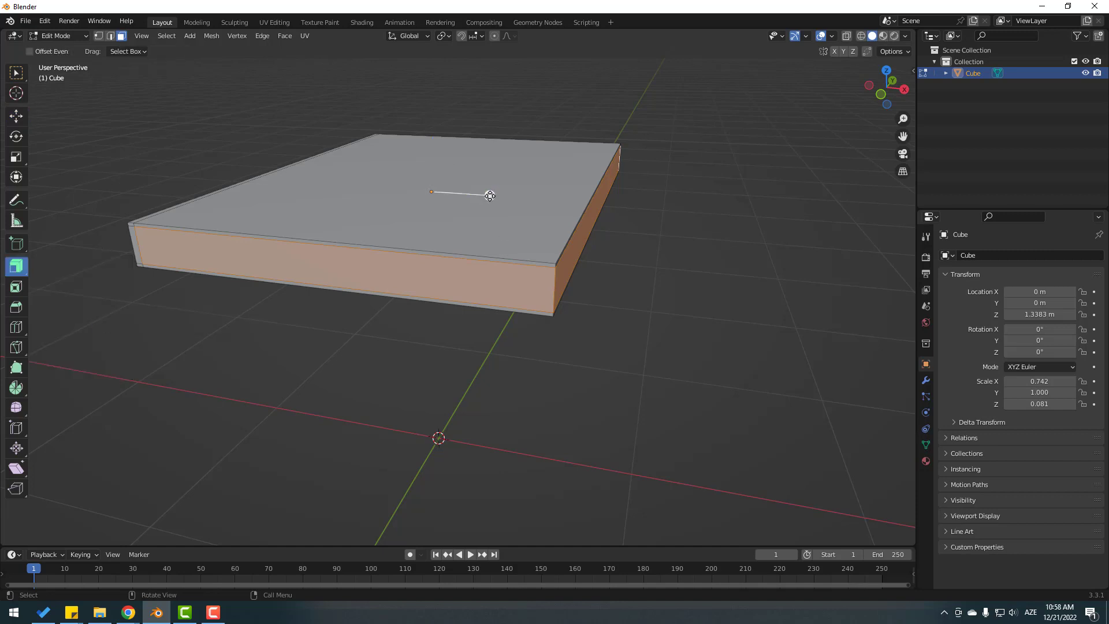
mouse_move(490, 196)
mouse_down()
mouse_move(515, 201)
mouse_move(480, 203)
mouse_move(487, 197)
mouse_up()
click(653, 258)
scroll(629, 261, down, 2)
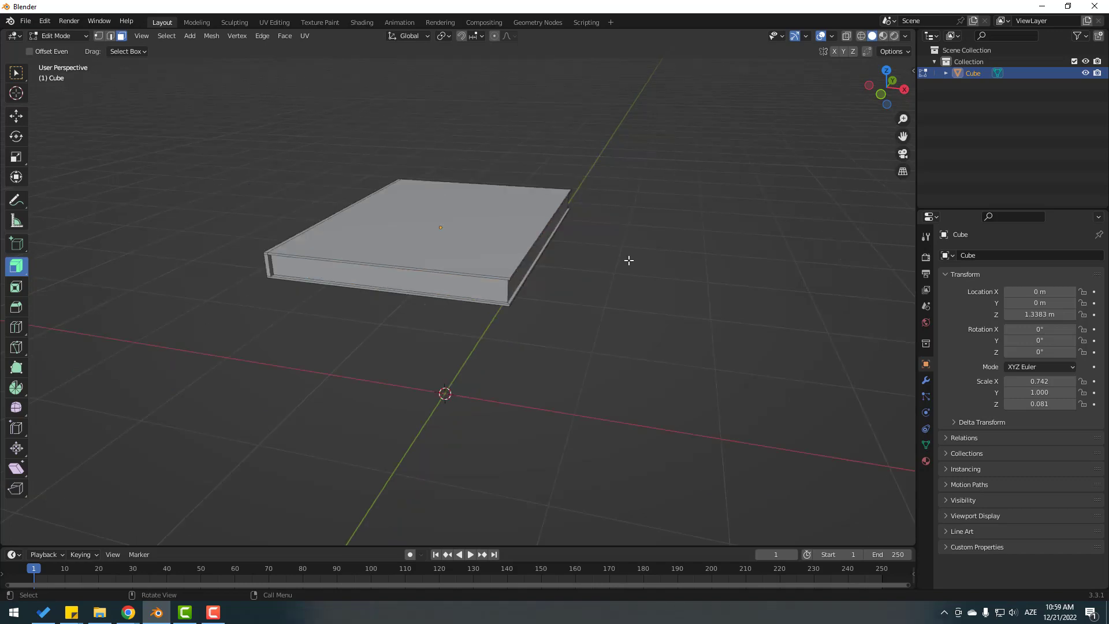
middle_drag(629, 261, 584, 257)
scroll(584, 258, up, 2)
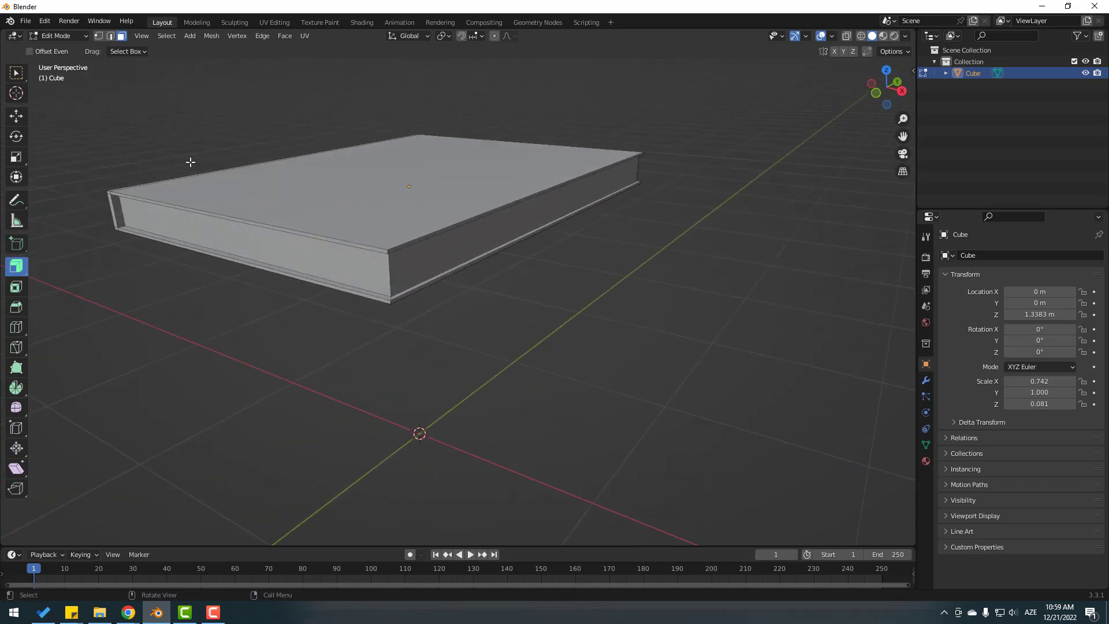
- In Object Mode, set the existing material's base color to blue (H 0.637, S 0.756, V 0.800) and display Material Preview shading
click(45, 37)
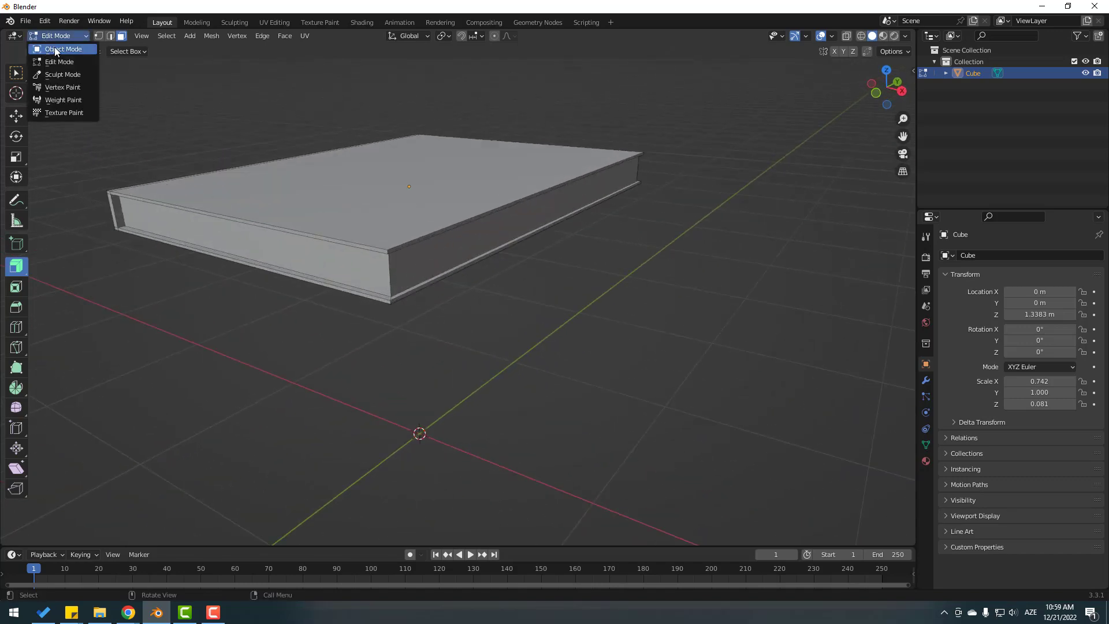
click(55, 47)
middle_drag(190, 208, 580, 265)
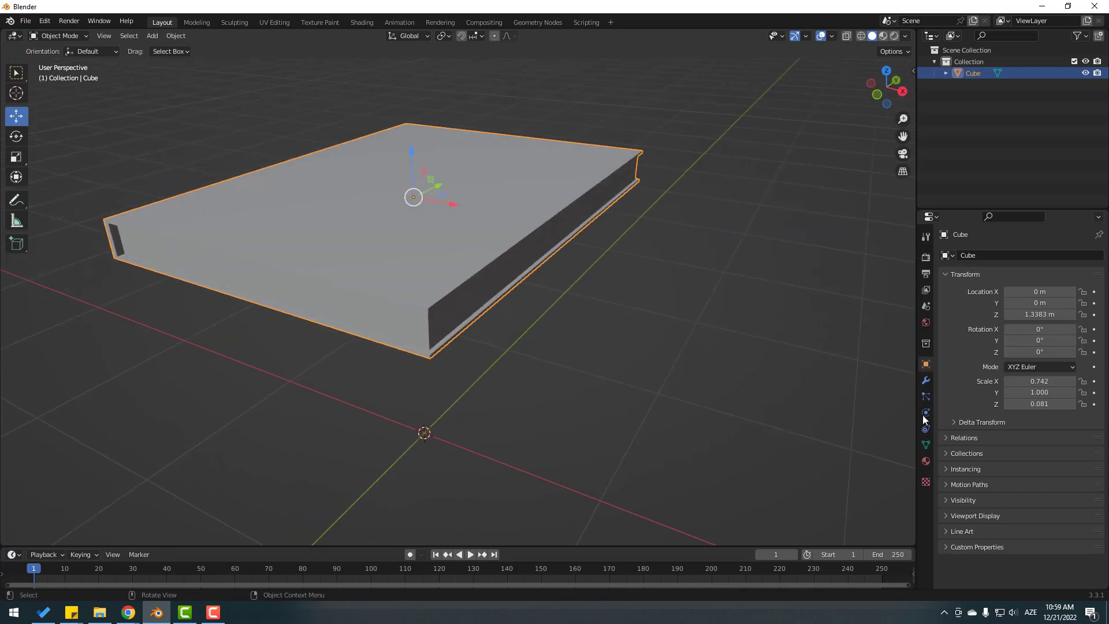
click(926, 461)
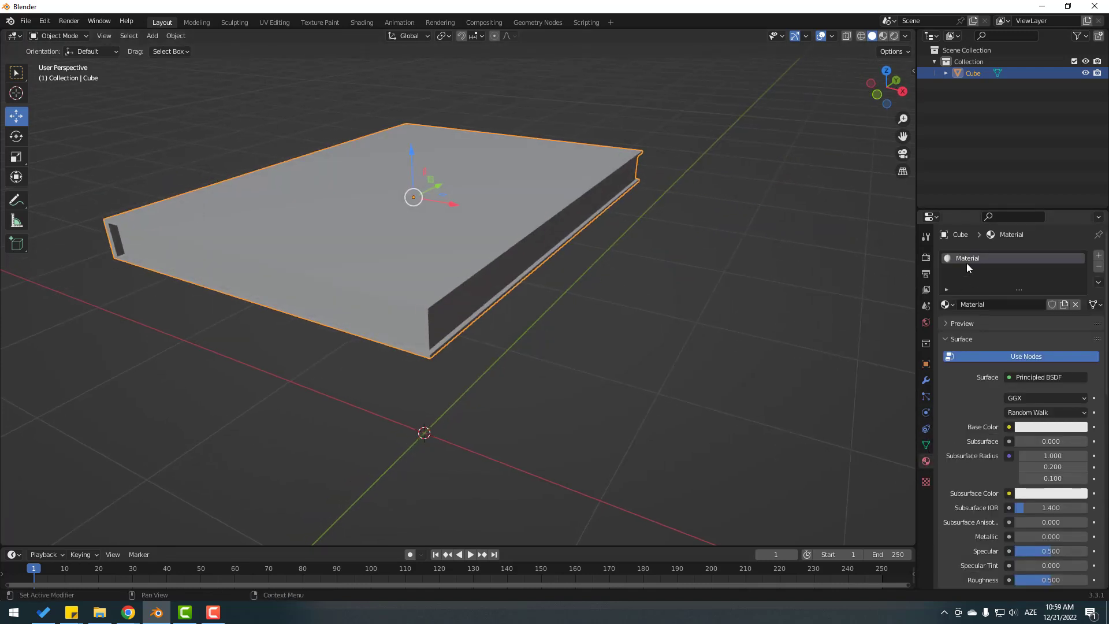
click(1028, 428)
drag(1027, 302, 1042, 289)
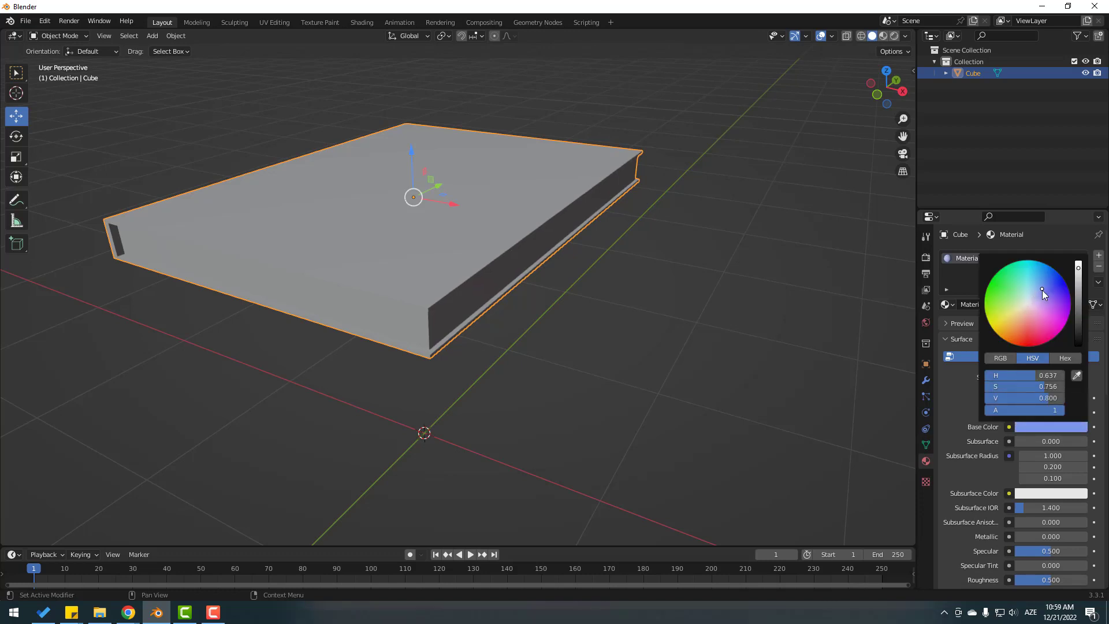
drag(947, 305, 489, 185)
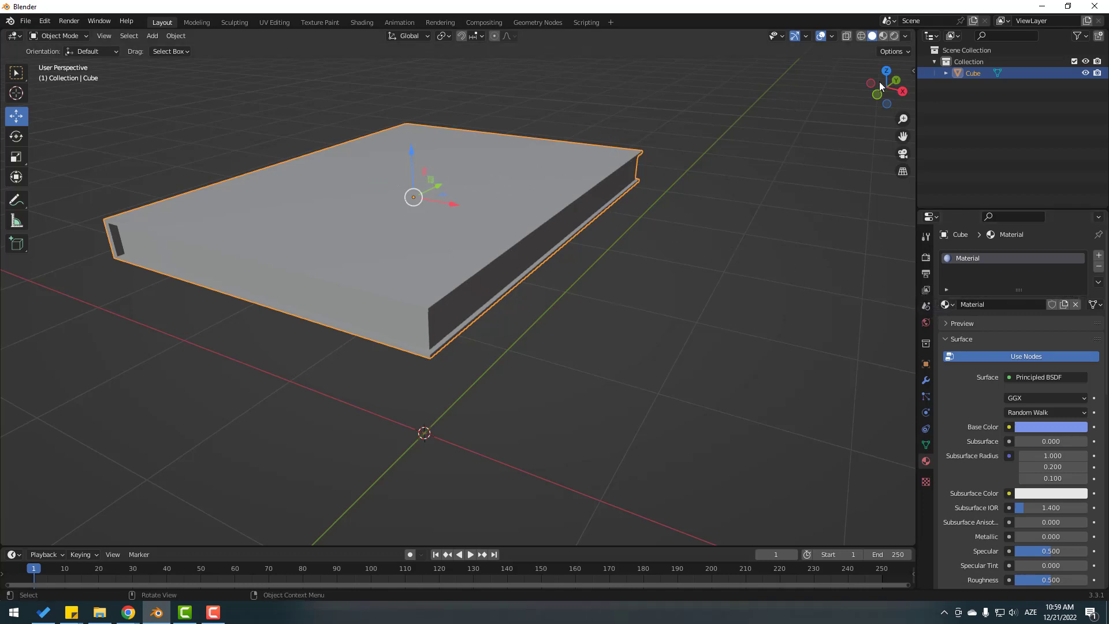
click(883, 36)
middle_drag(341, 261, 354, 261)
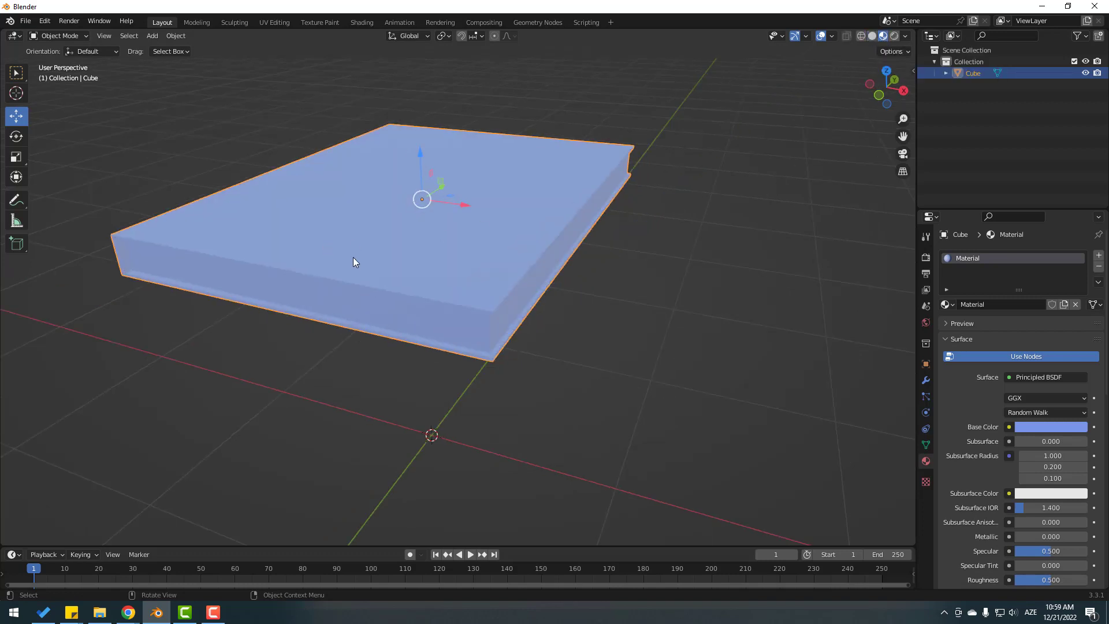
- Add a second material to the book and give it a near-white, slightly bluish base color
click(1099, 255)
click(1021, 328)
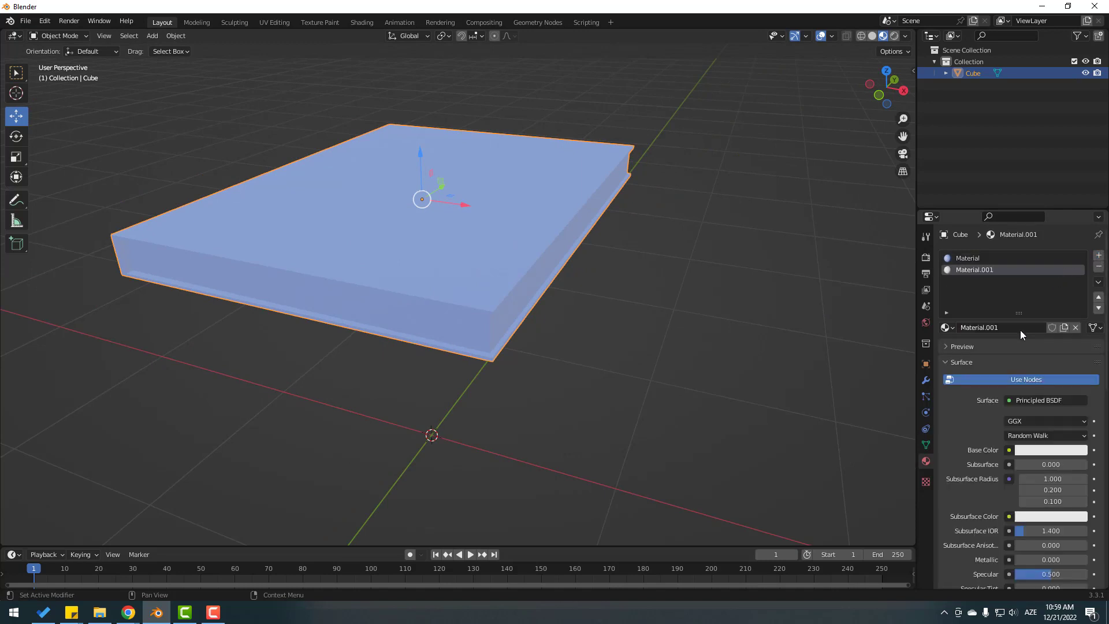
click(1028, 449)
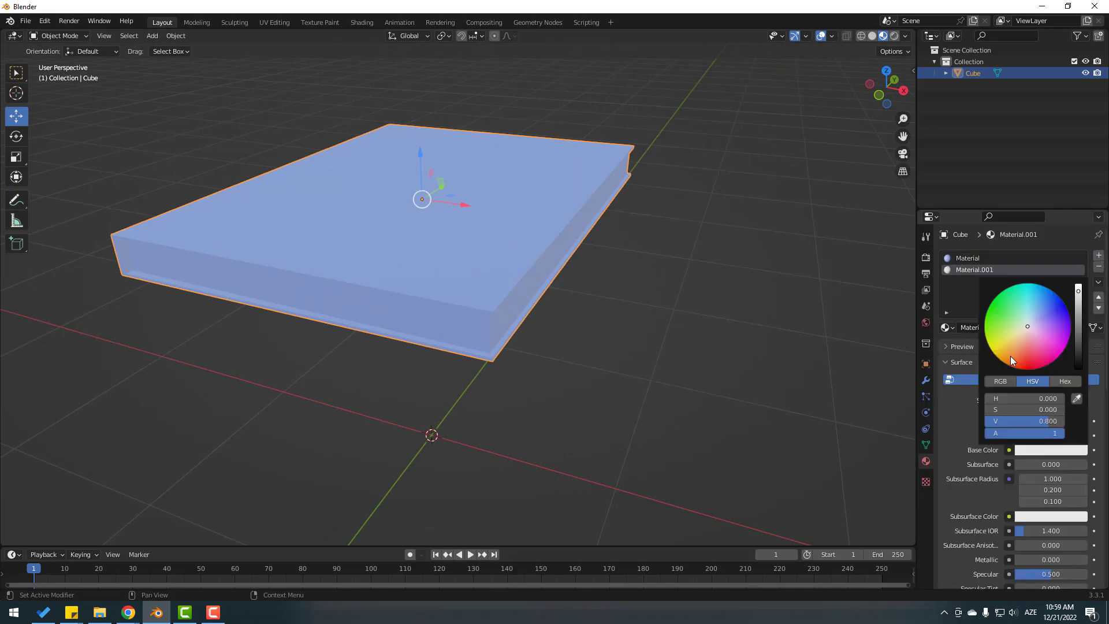
drag(1027, 324, 1029, 323)
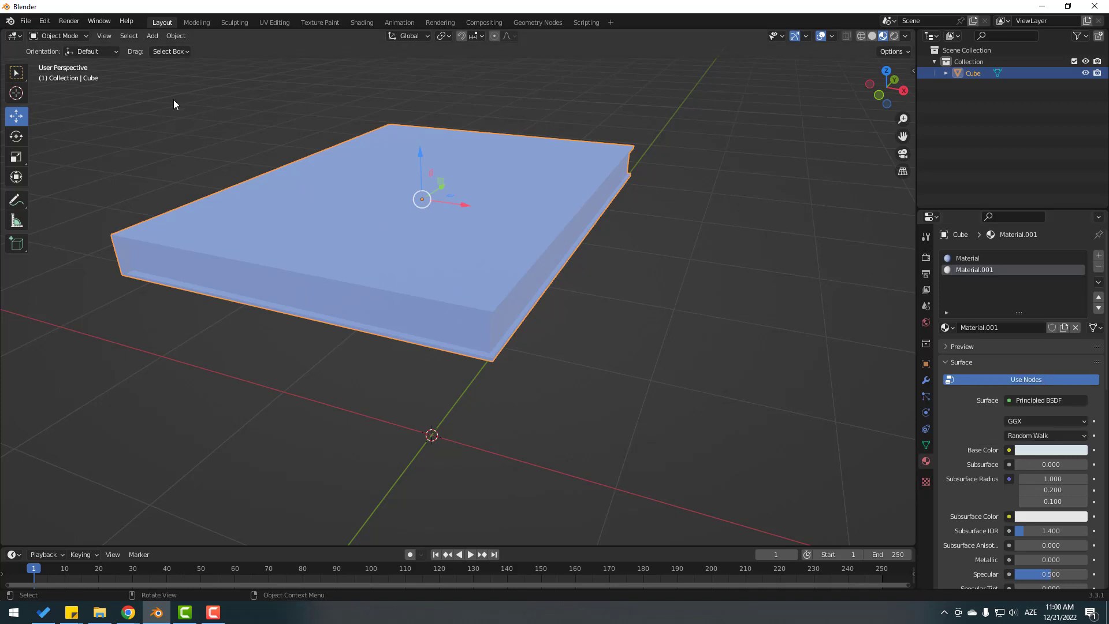
- Assign the near-white material to the three recessed page faces in Edit Mode and return to Object Mode
click(58, 37)
click(59, 62)
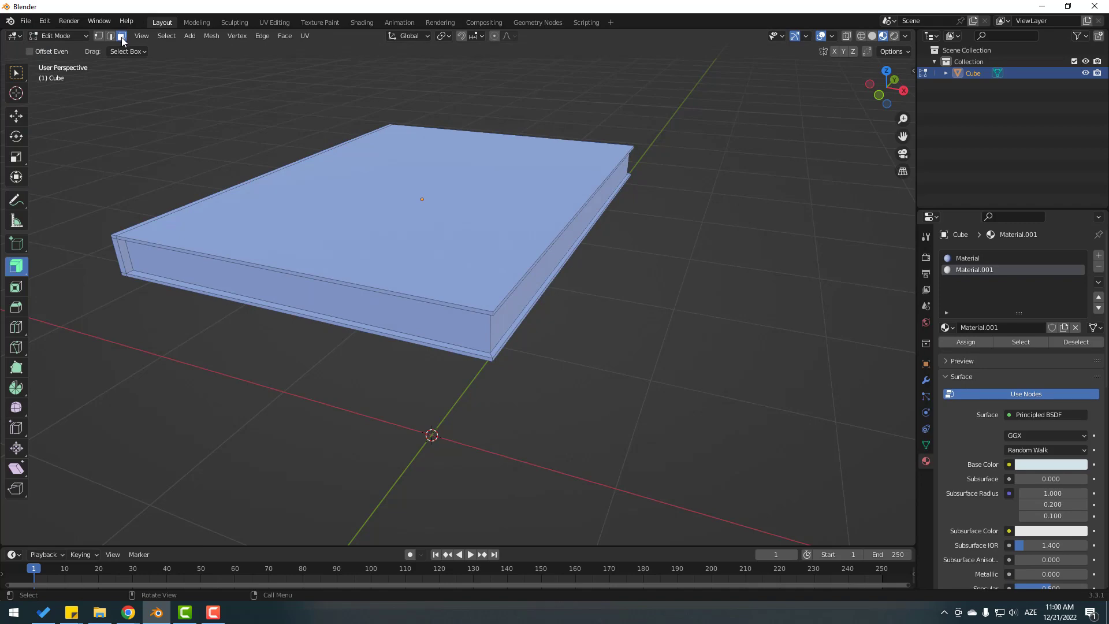
click(246, 280)
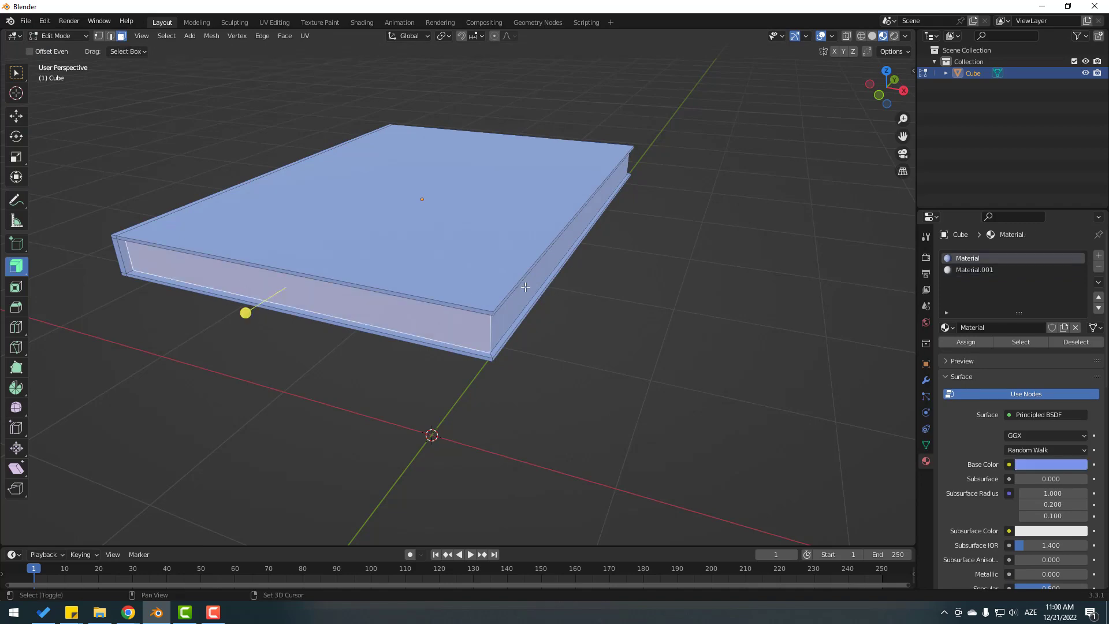
middle_drag(514, 262, 487, 234)
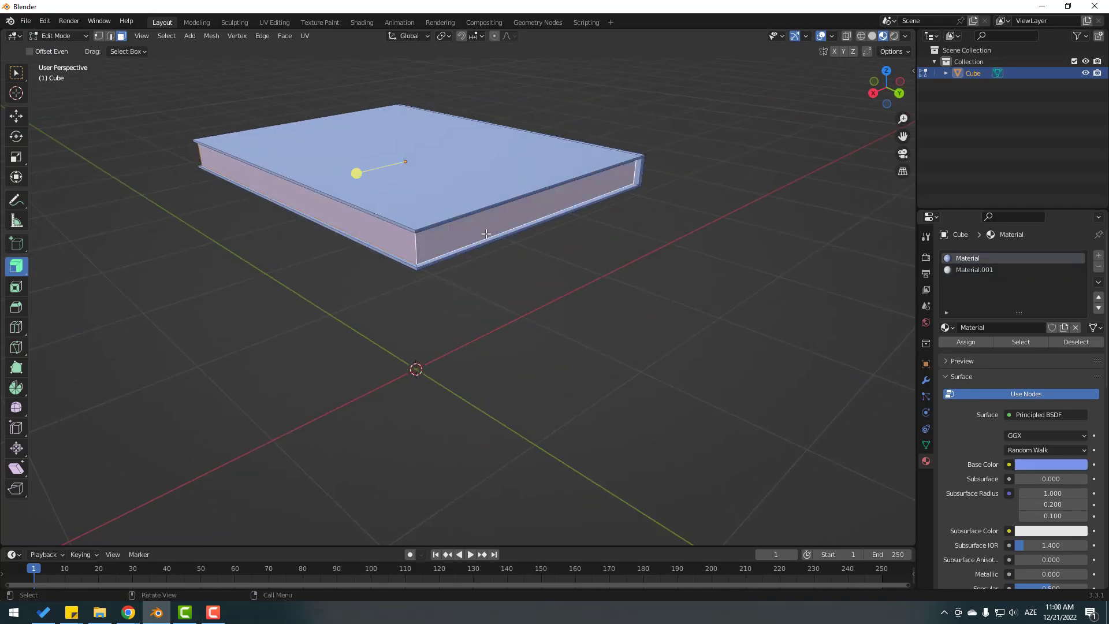
click(978, 272)
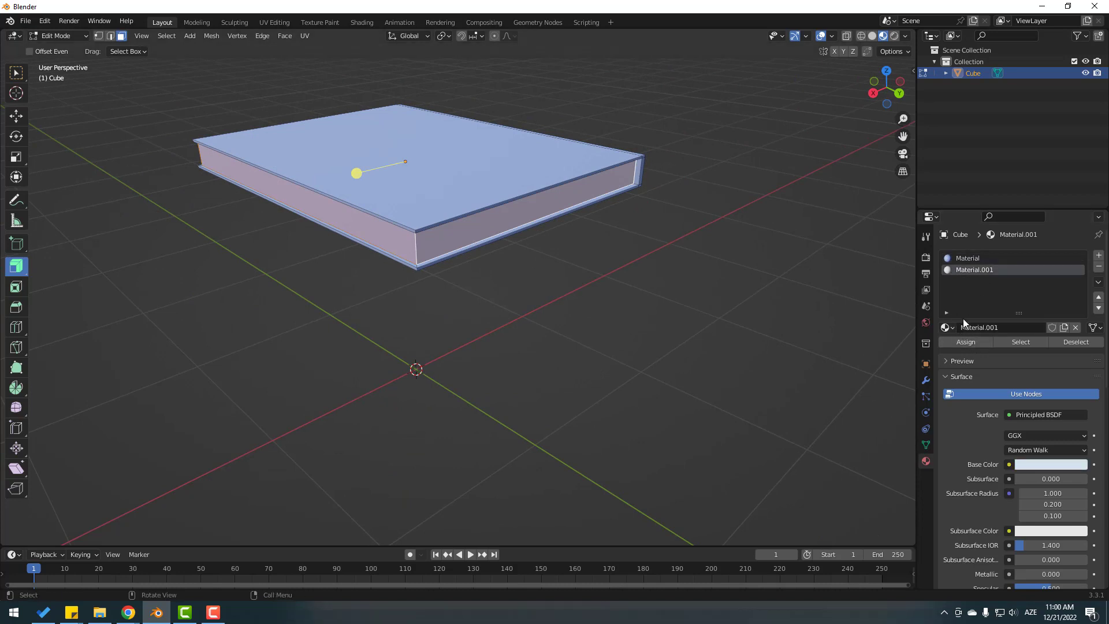
click(961, 340)
middle_drag(399, 341, 483, 327)
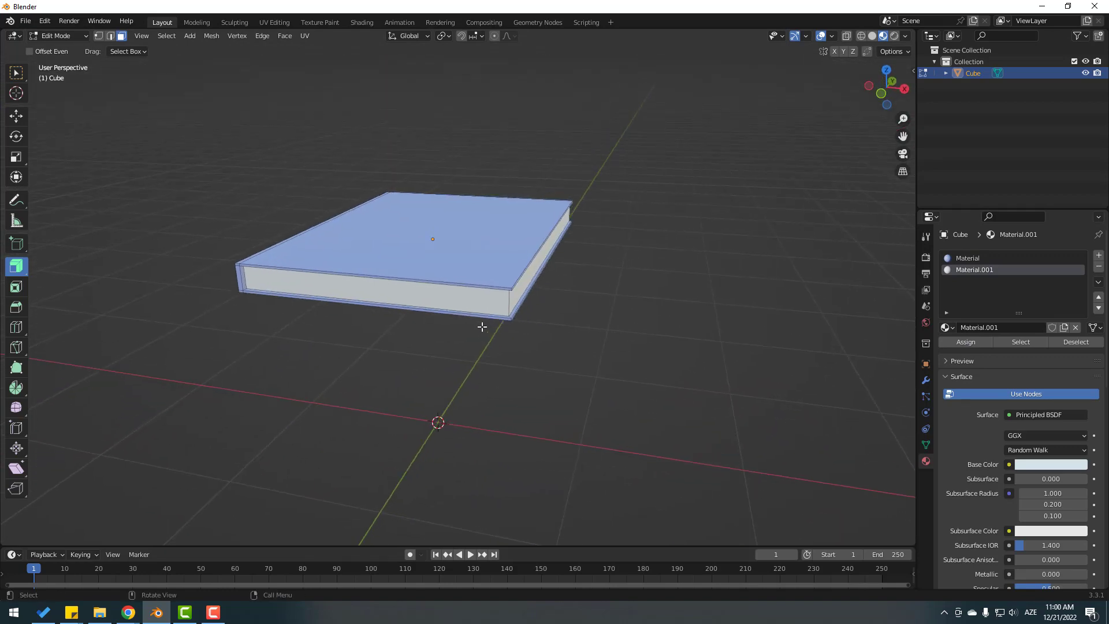
click(50, 37)
click(50, 51)
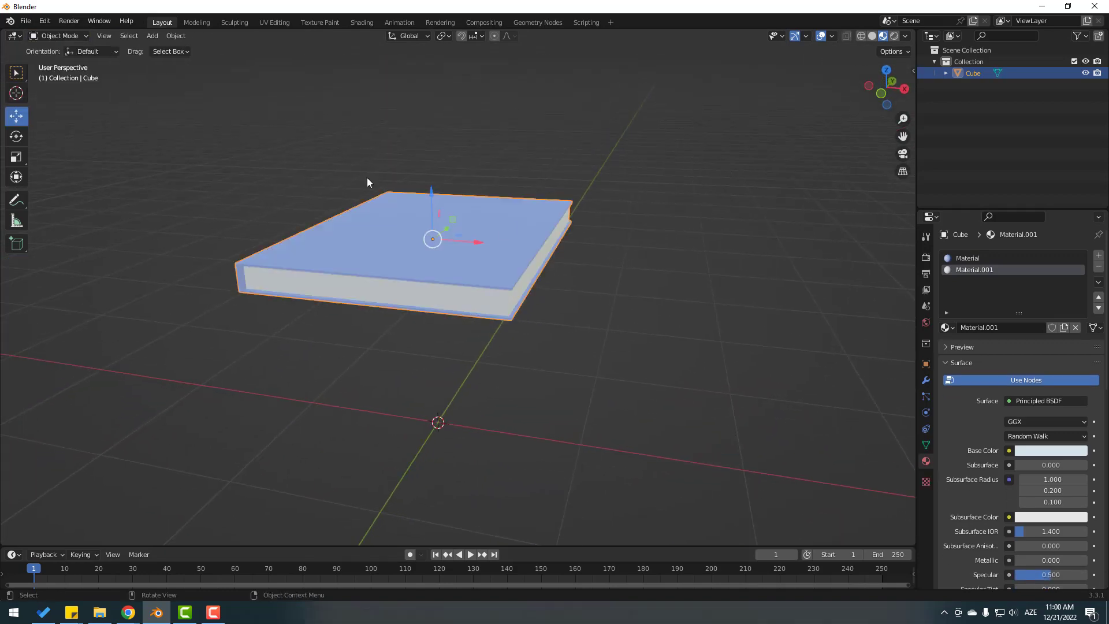
- Duplicate the book and move the copy up about 0.164 m along Z so it rests on the original
click(623, 282)
mouse_move(386, 302)
middle_down()
mouse_move(505, 300)
mouse_move(376, 299)
middle_up()
middle_drag(310, 317, 404, 245)
scroll(358, 343, up, 3)
click(409, 294)
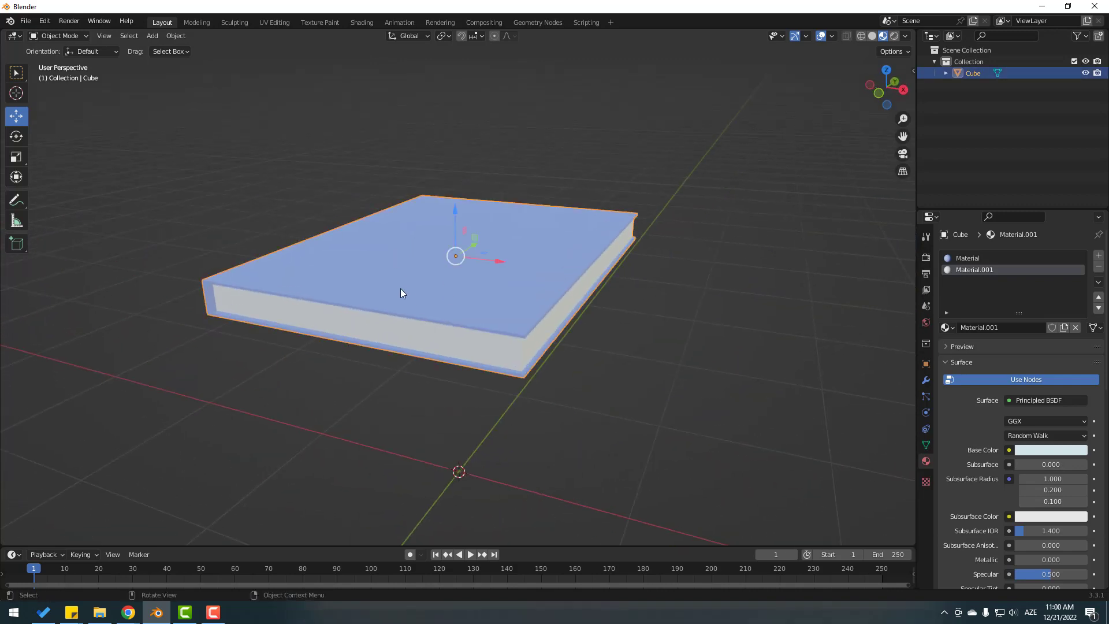
key(shift+d)
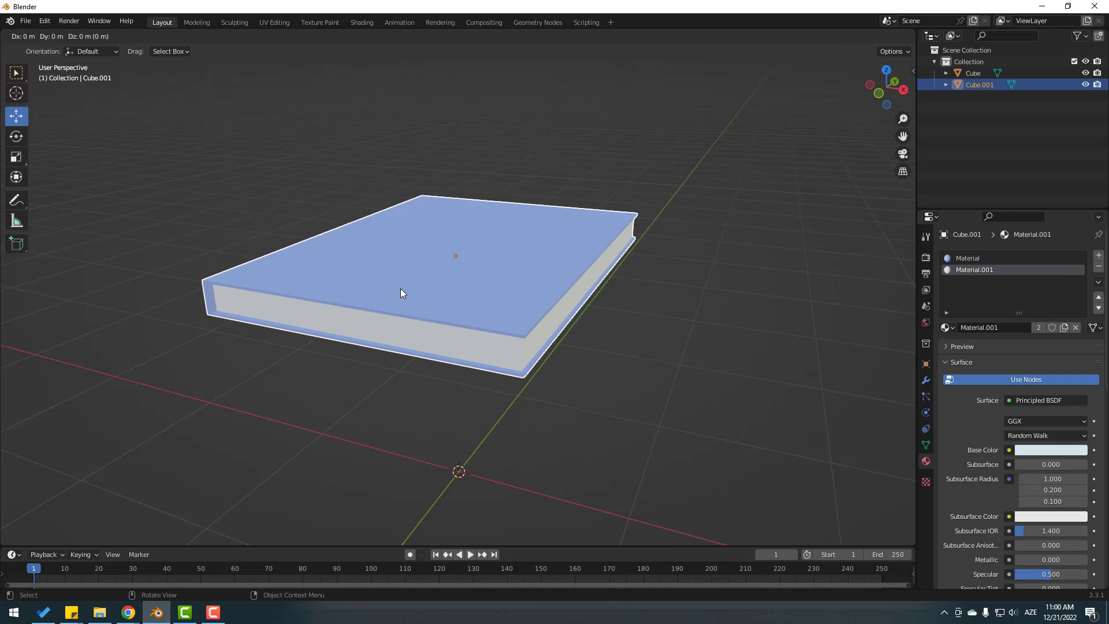
key(Escape)
drag(454, 223, 459, 188)
scroll(397, 227, up, 5)
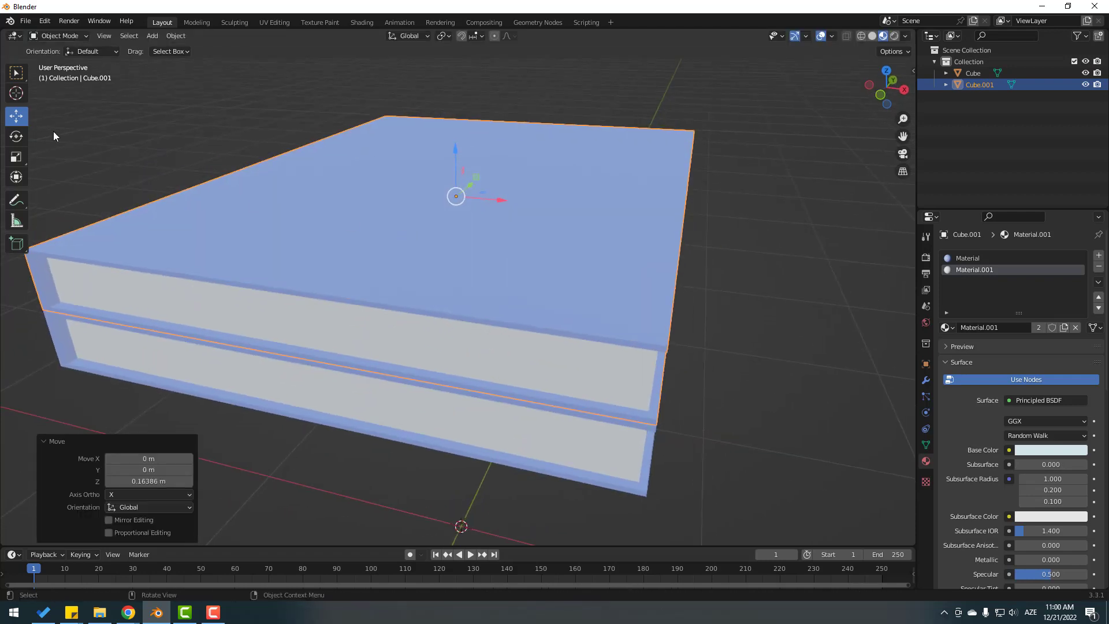
- Rotate the upper book slightly about the Z axis so it lies askew on the lower one, and delete the extra duplicate of it
click(16, 136)
drag(467, 207, 464, 207)
key(Delete)
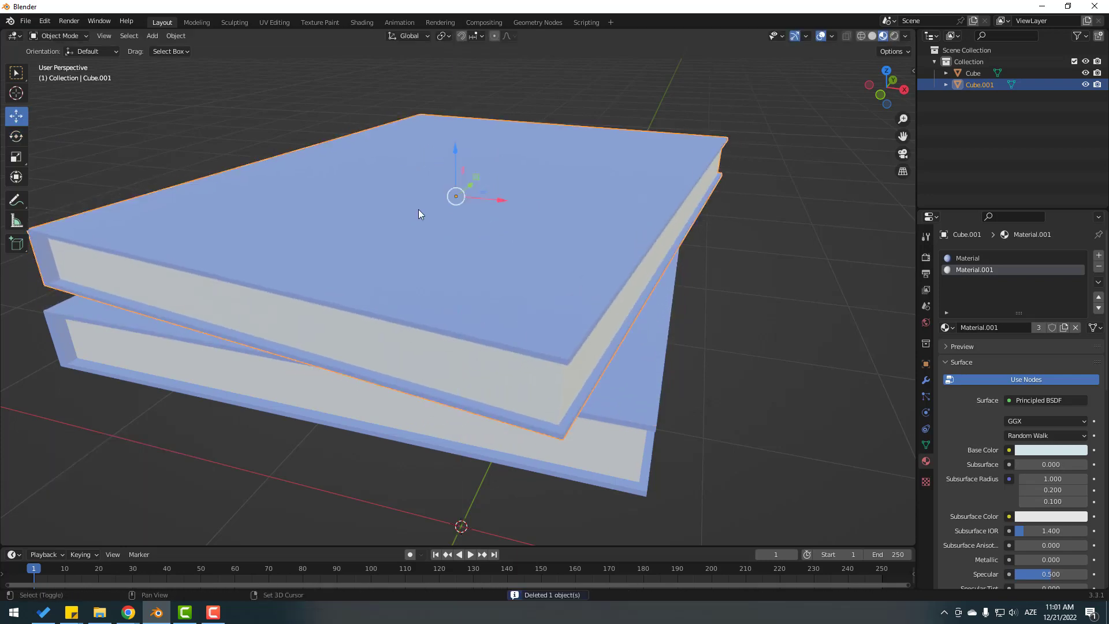
- Duplicate the rotated book about 0.162 m up along Z as a third book and turn the copy about the Z axis
key(shift+d)
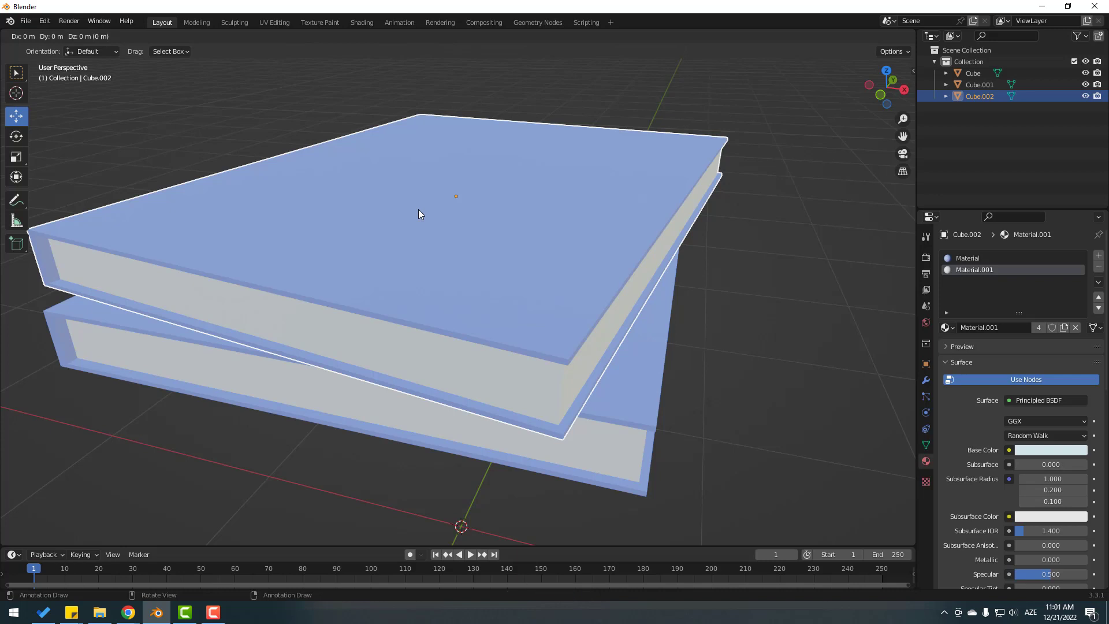
key(z)
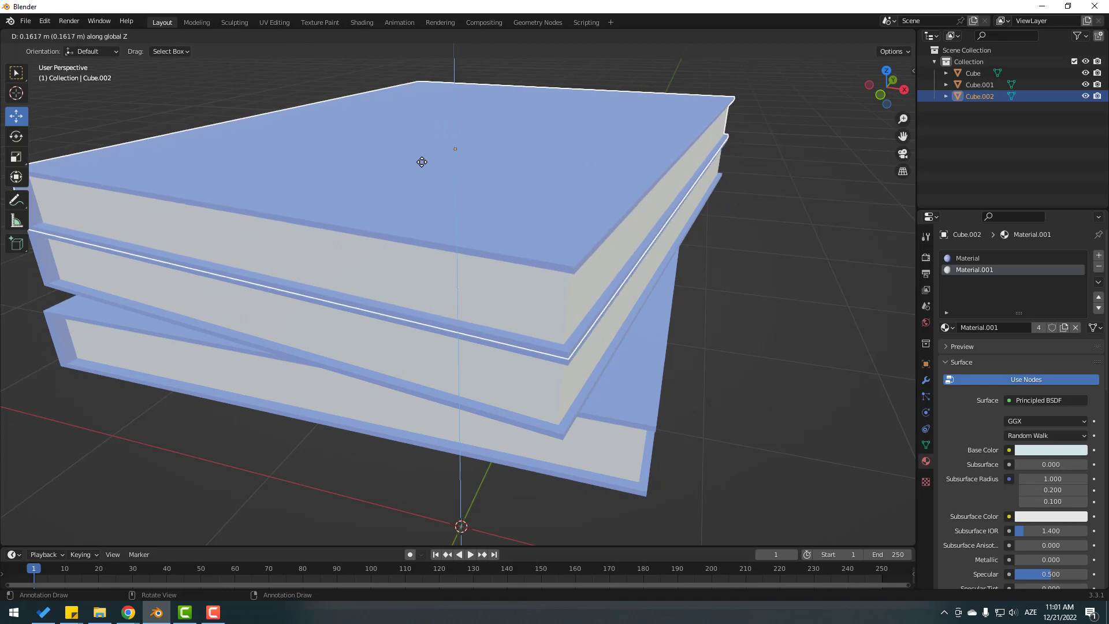
click(422, 159)
click(16, 137)
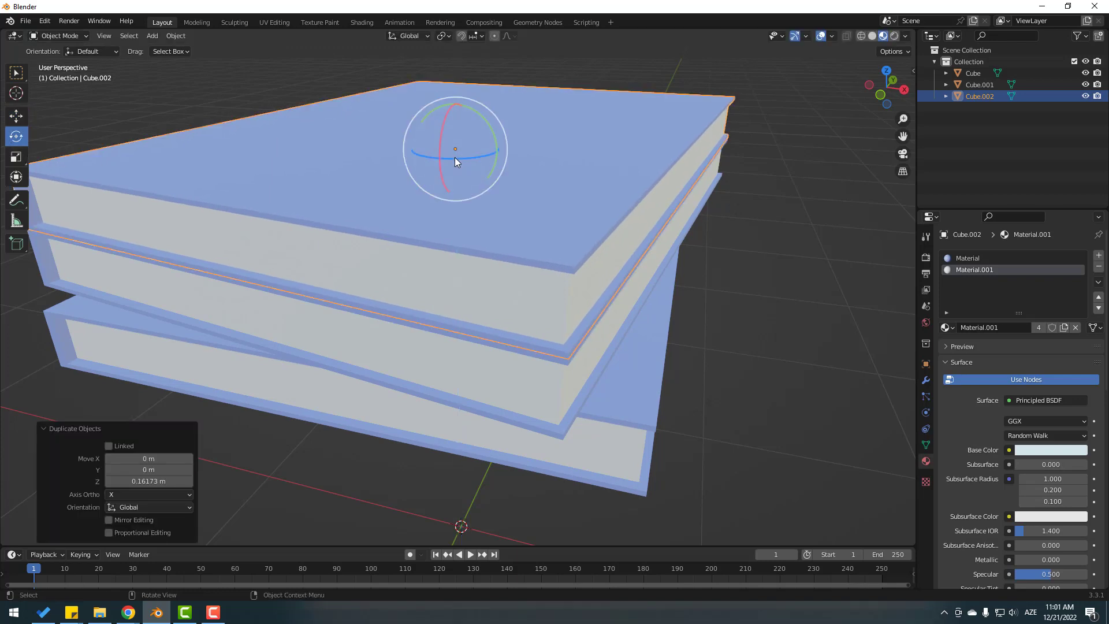
drag(455, 160, 553, 153)
click(747, 119)
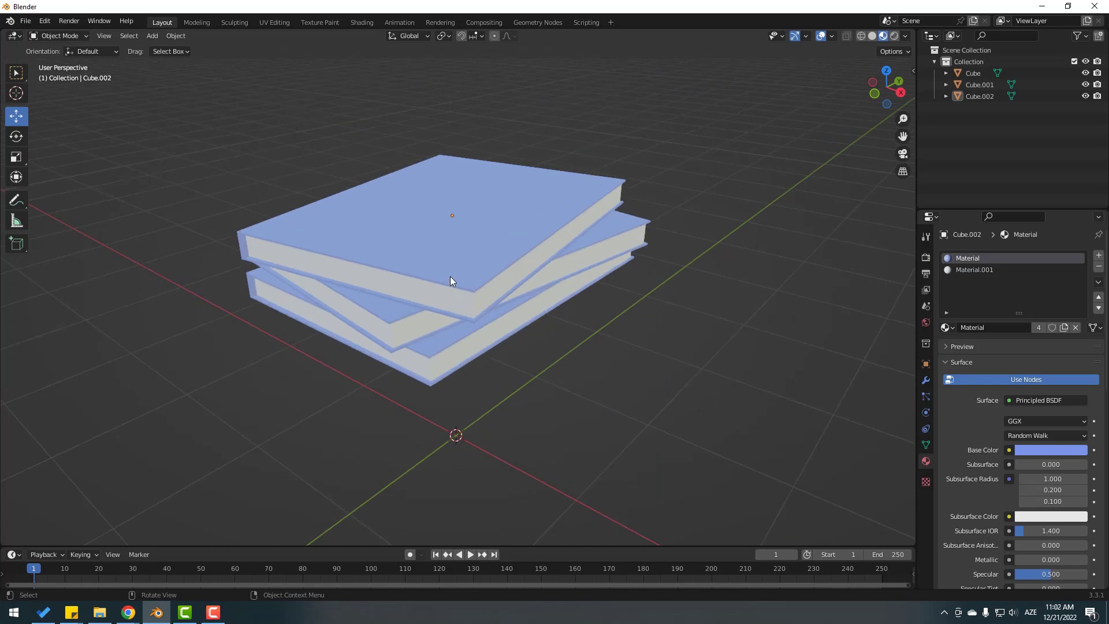
- Add a new material with a light red base color to the top book and apply it to the cover in place of the blue
scroll(483, 276, up, 4)
click(392, 188)
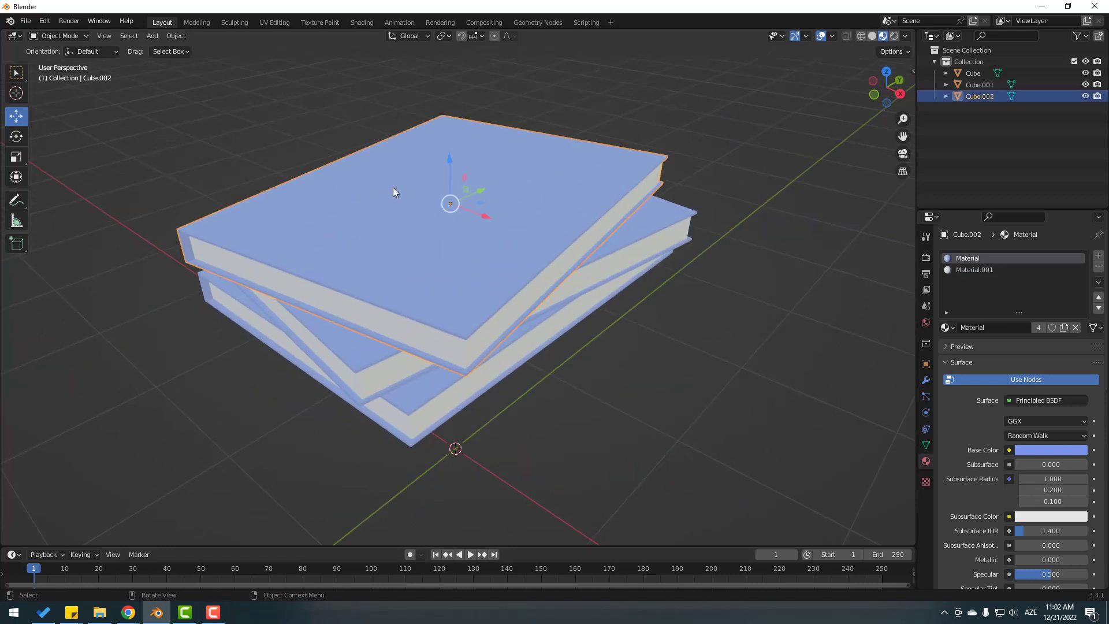
click(1100, 256)
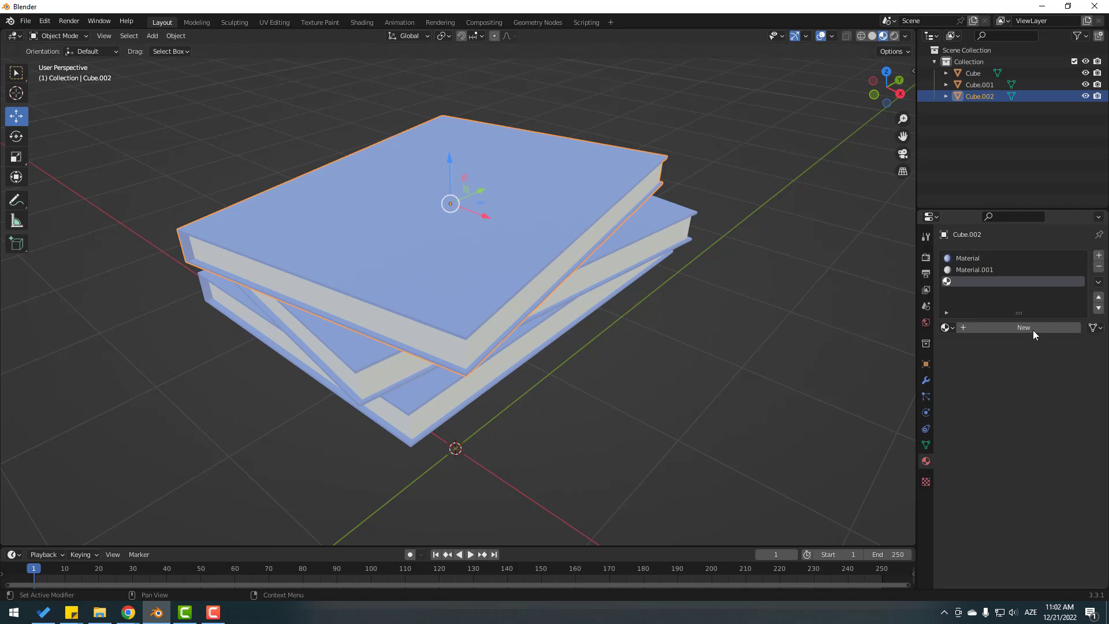
click(1034, 330)
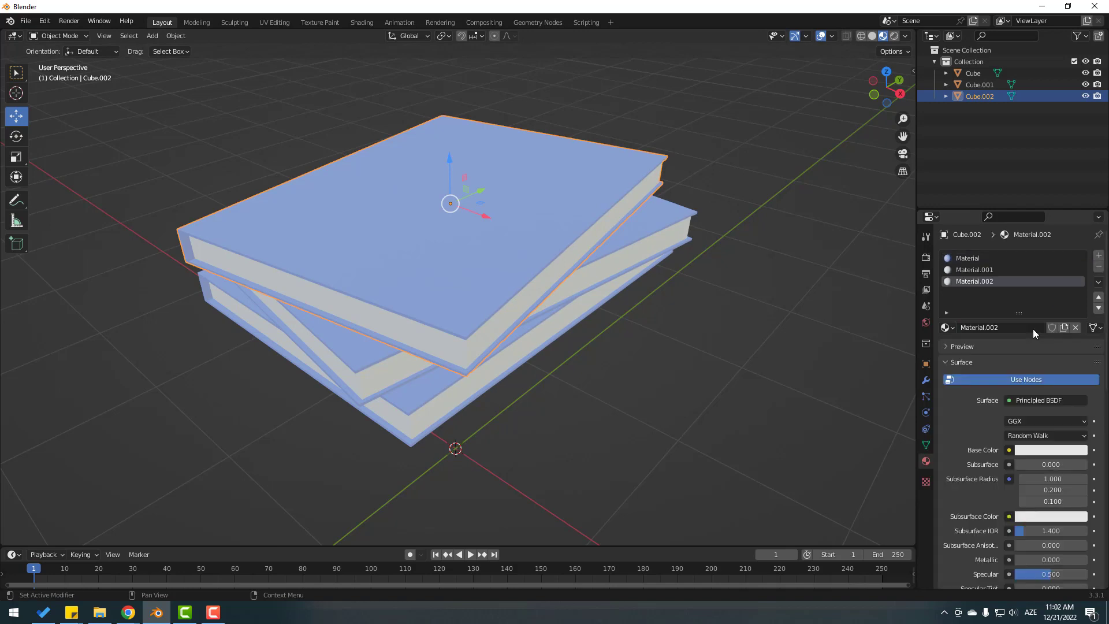
click(1034, 450)
drag(1023, 338, 1025, 345)
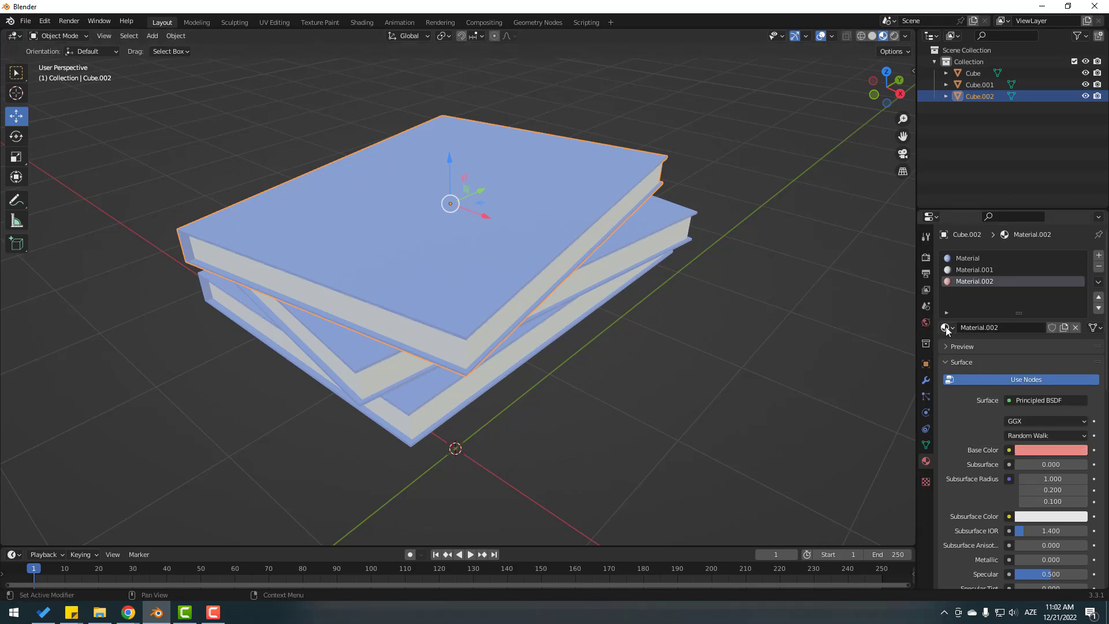
drag(944, 329, 511, 184)
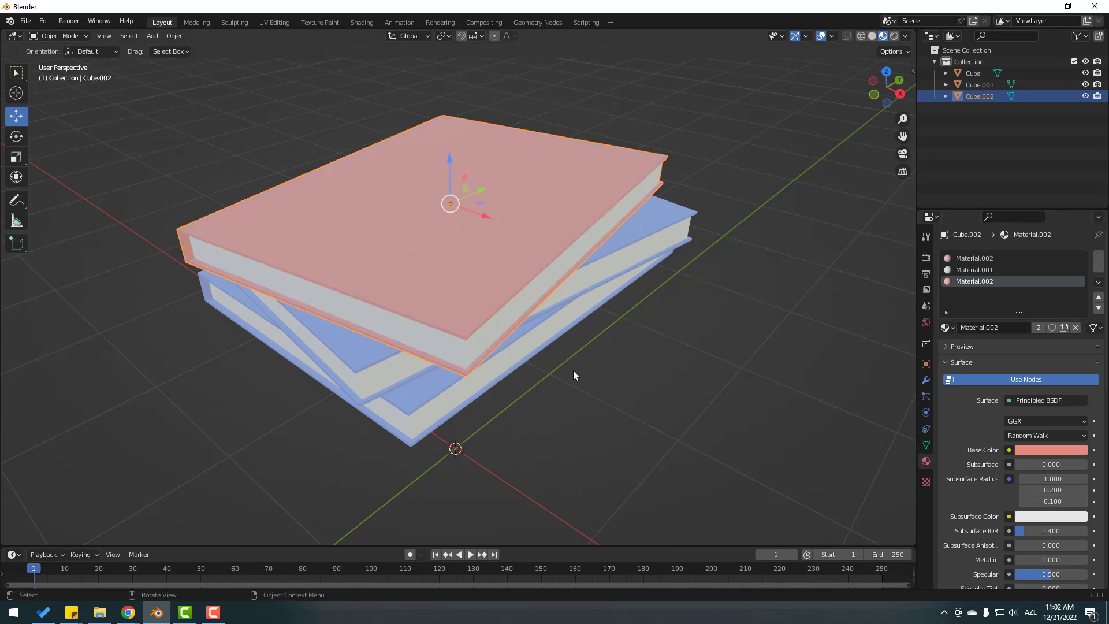
- Add a new material with a light green base color to the middle book and apply it to the cover in place of the blue
middle_drag(574, 375, 553, 307)
click(649, 220)
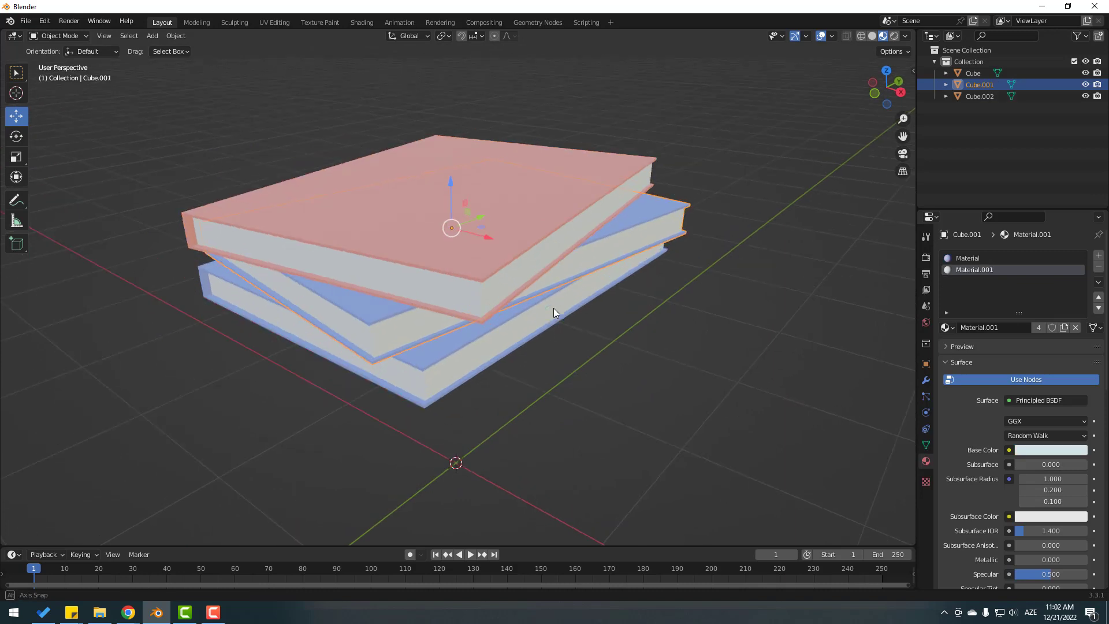
click(1099, 255)
click(1017, 330)
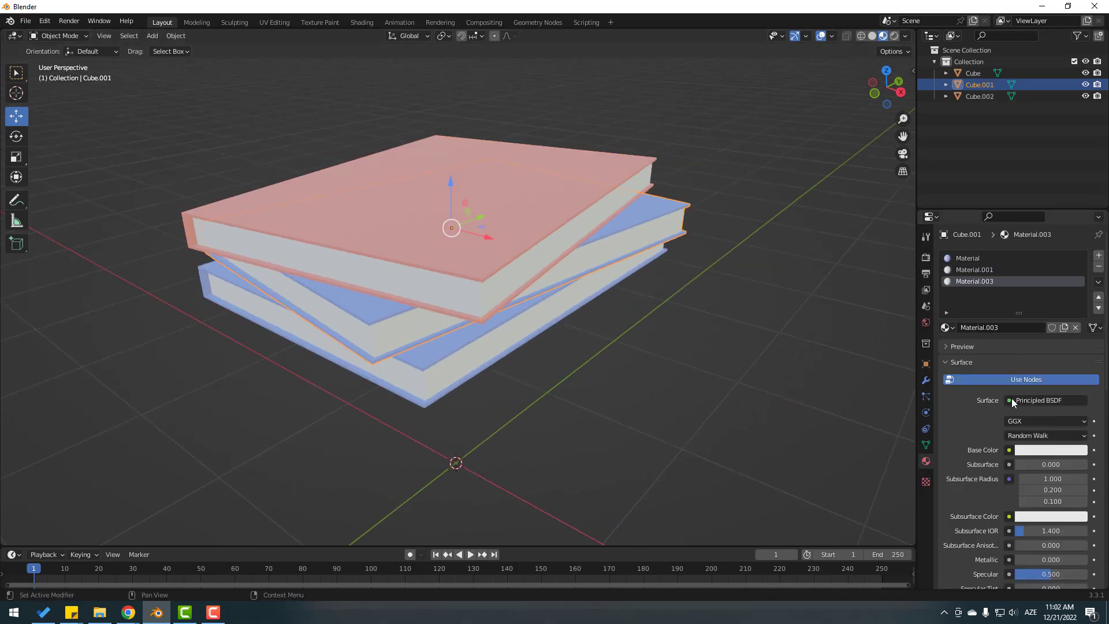
click(1035, 450)
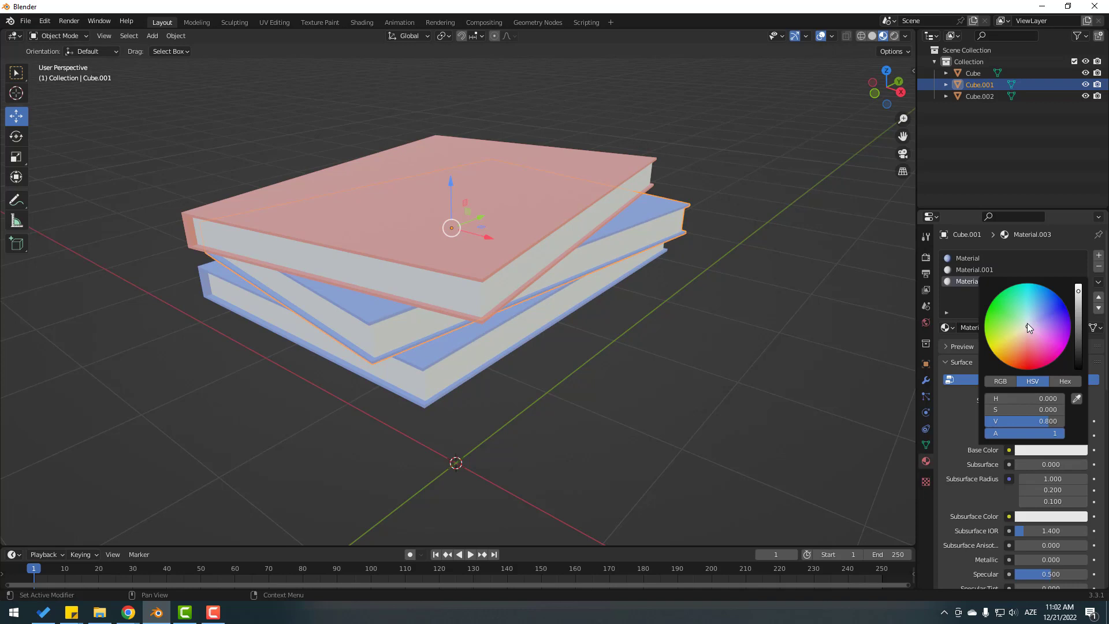
drag(1028, 326, 1017, 317)
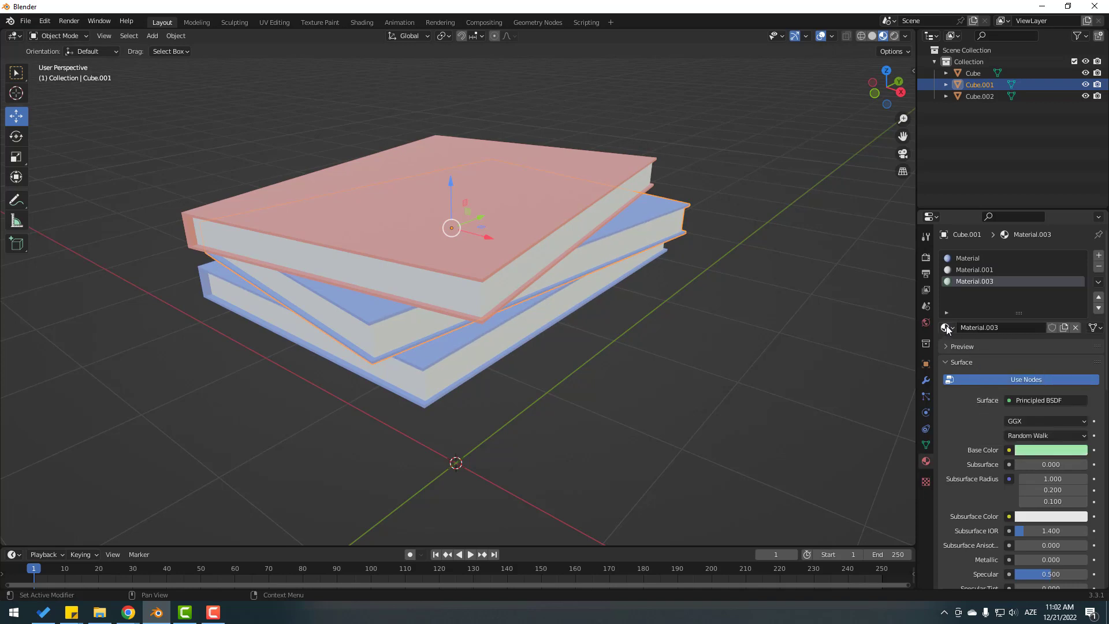
drag(946, 334, 356, 312)
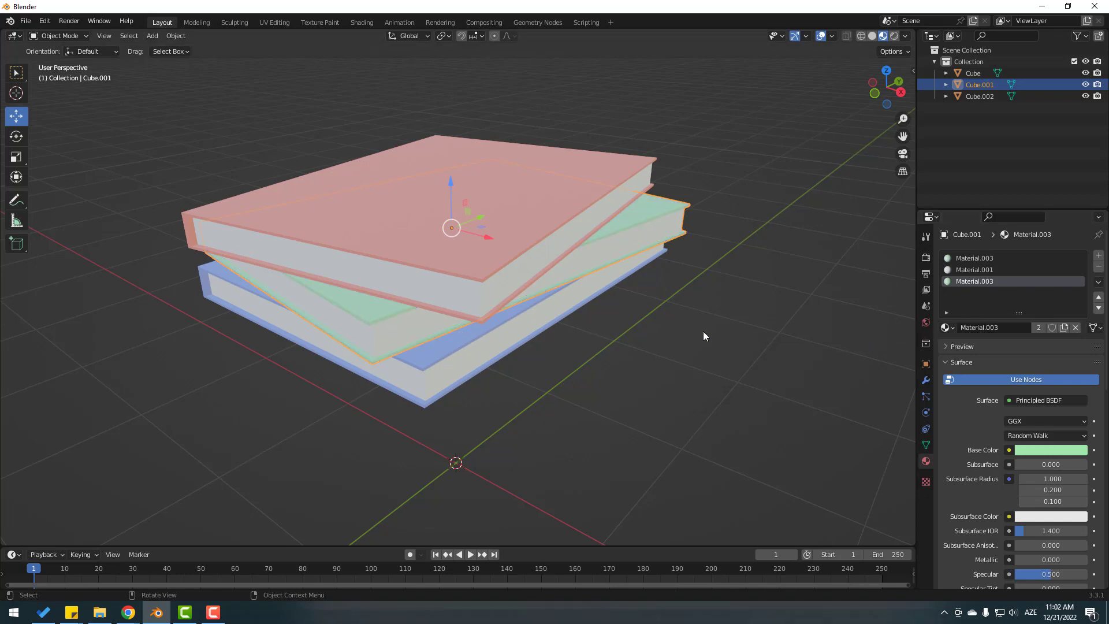
middle_drag(704, 335, 632, 307)
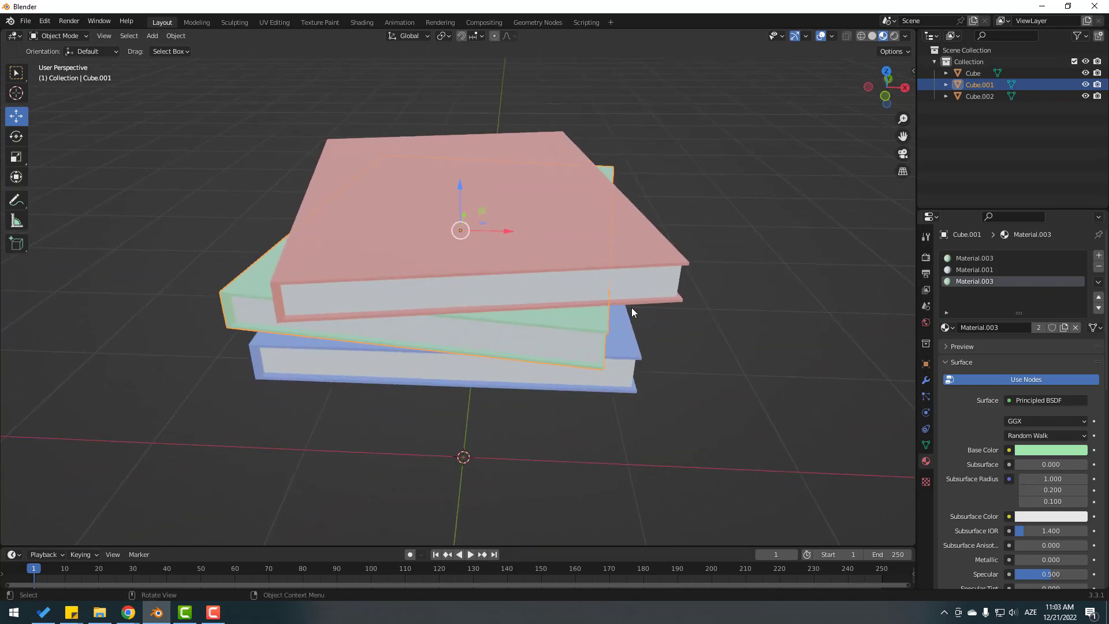